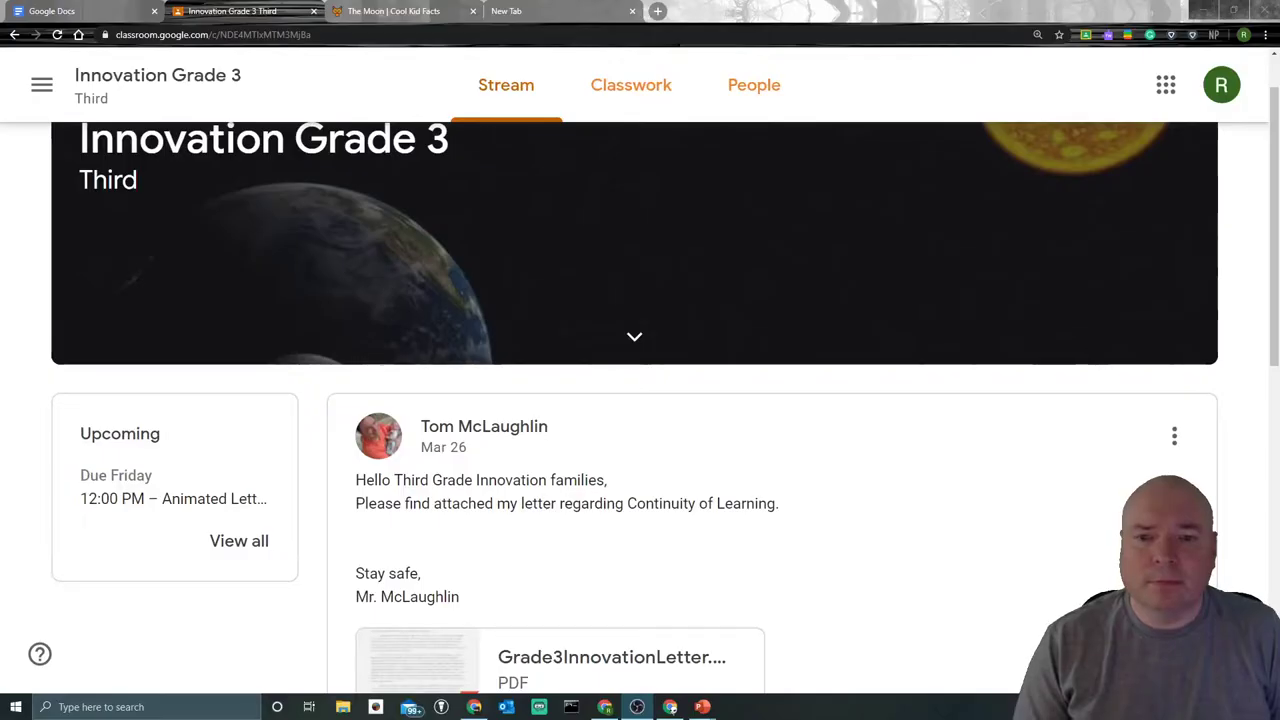
# Step: From Classwork, open the Research History of Moon travel assignment and remove its attached Google Doc
pyautogui.scroll(1, 406, 423)
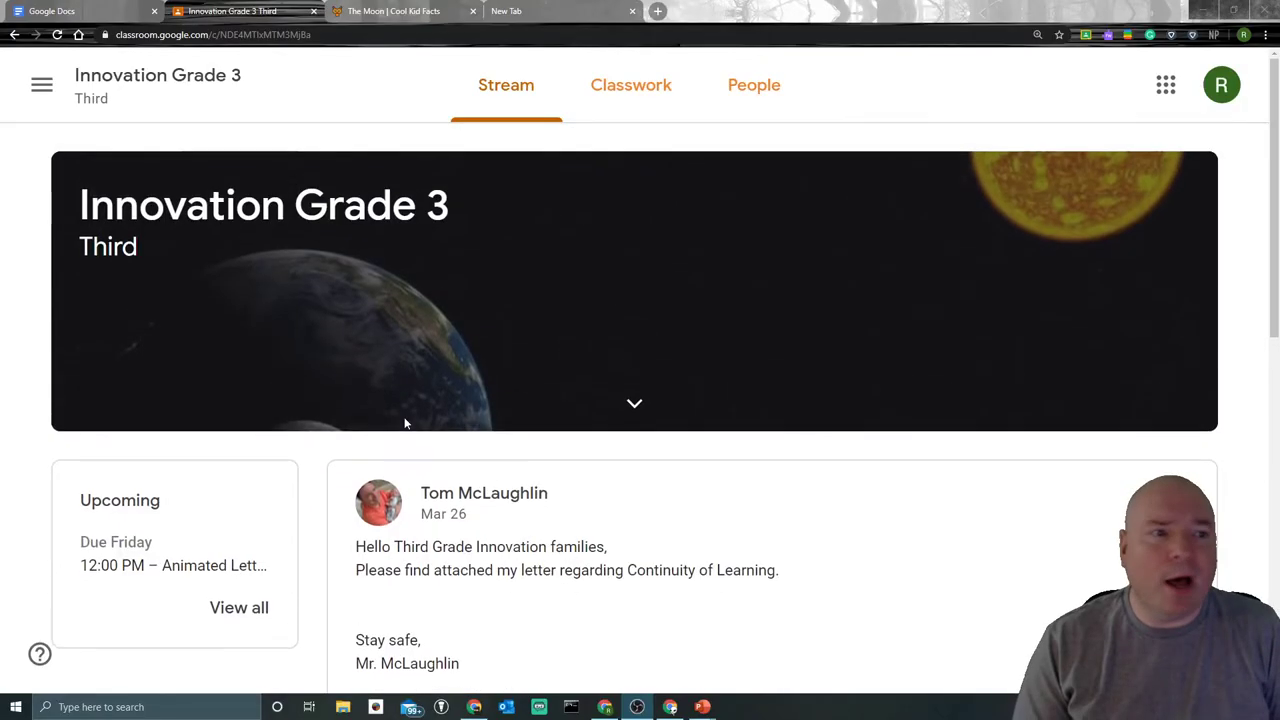
pyautogui.click(620, 99)
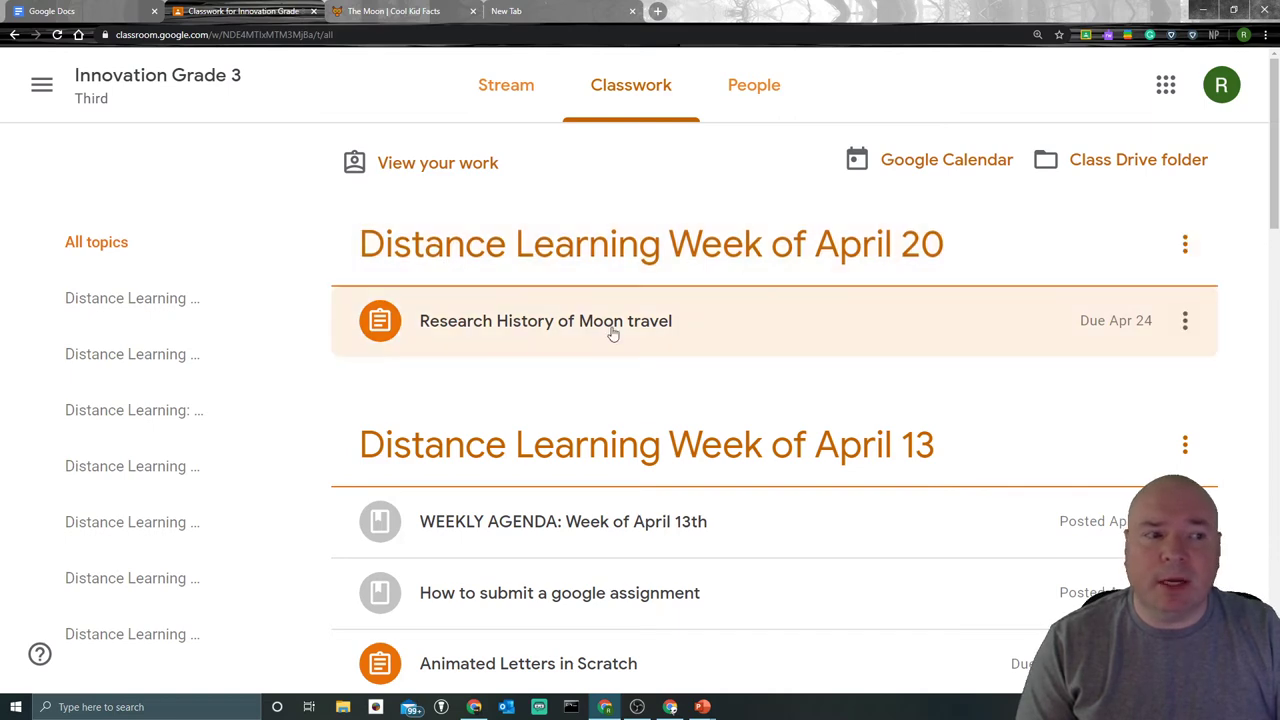
pyautogui.click(613, 333)
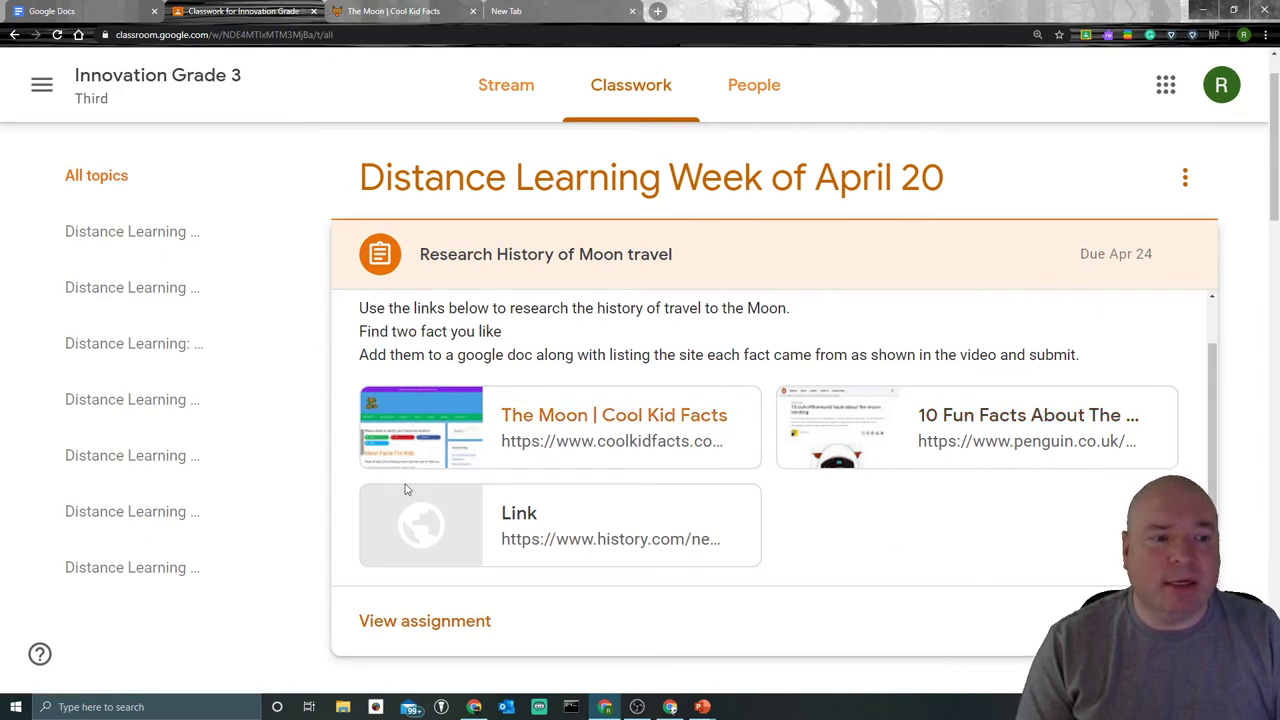
pyautogui.click(418, 624)
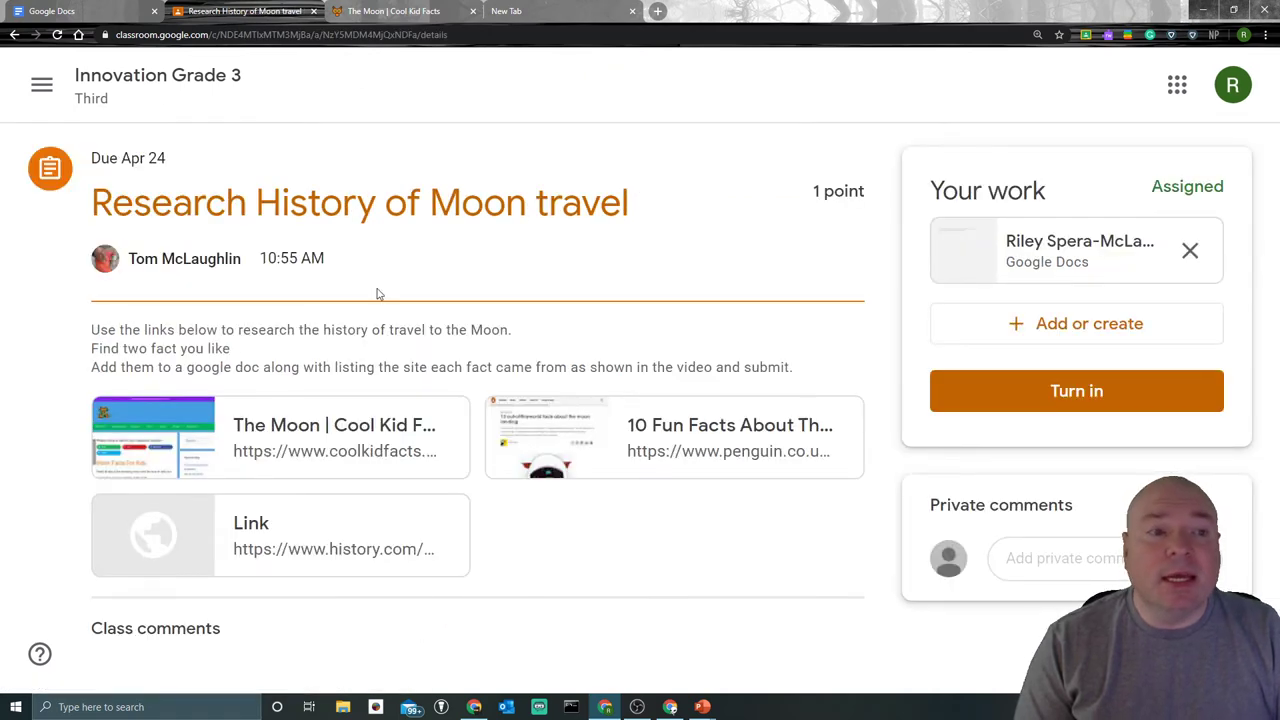
pyautogui.click(1187, 253)
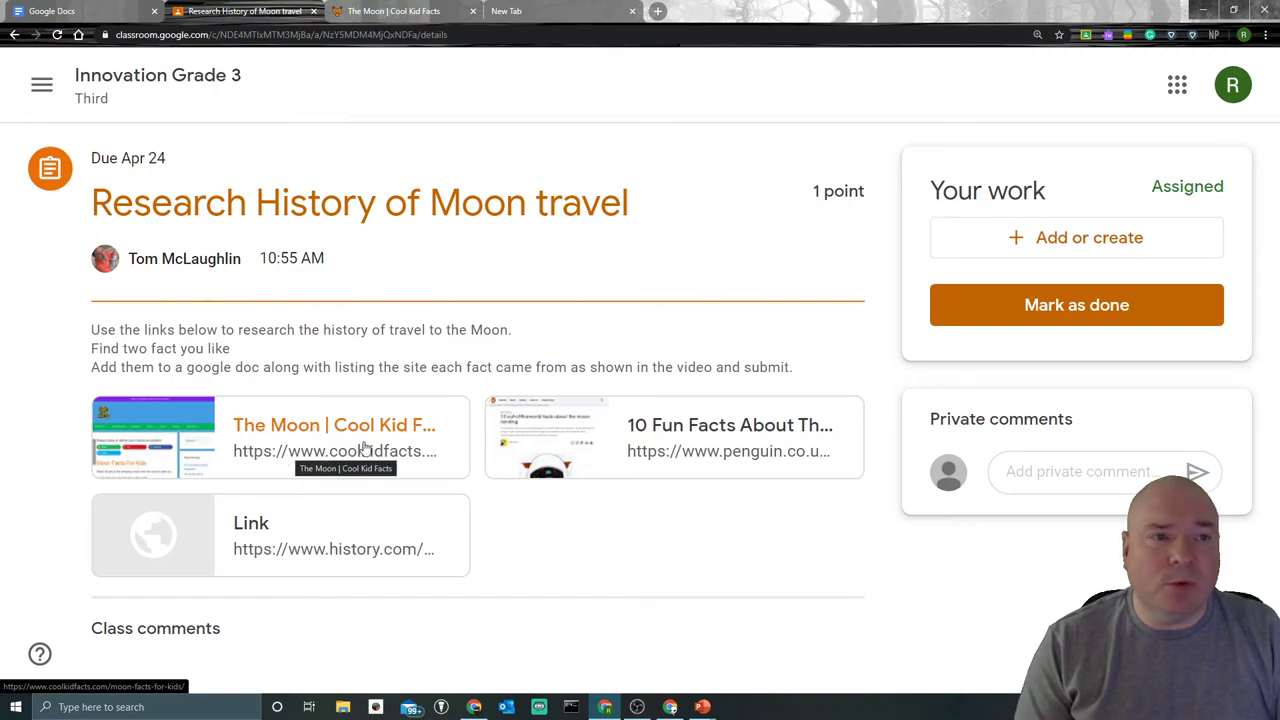
# Step: Scroll the Cool Kid Facts Moon article to 'The First Man on the Moon!' and close the Google Docs tab
pyautogui.click(425, 12)
pyautogui.scroll(5, 423, 230)
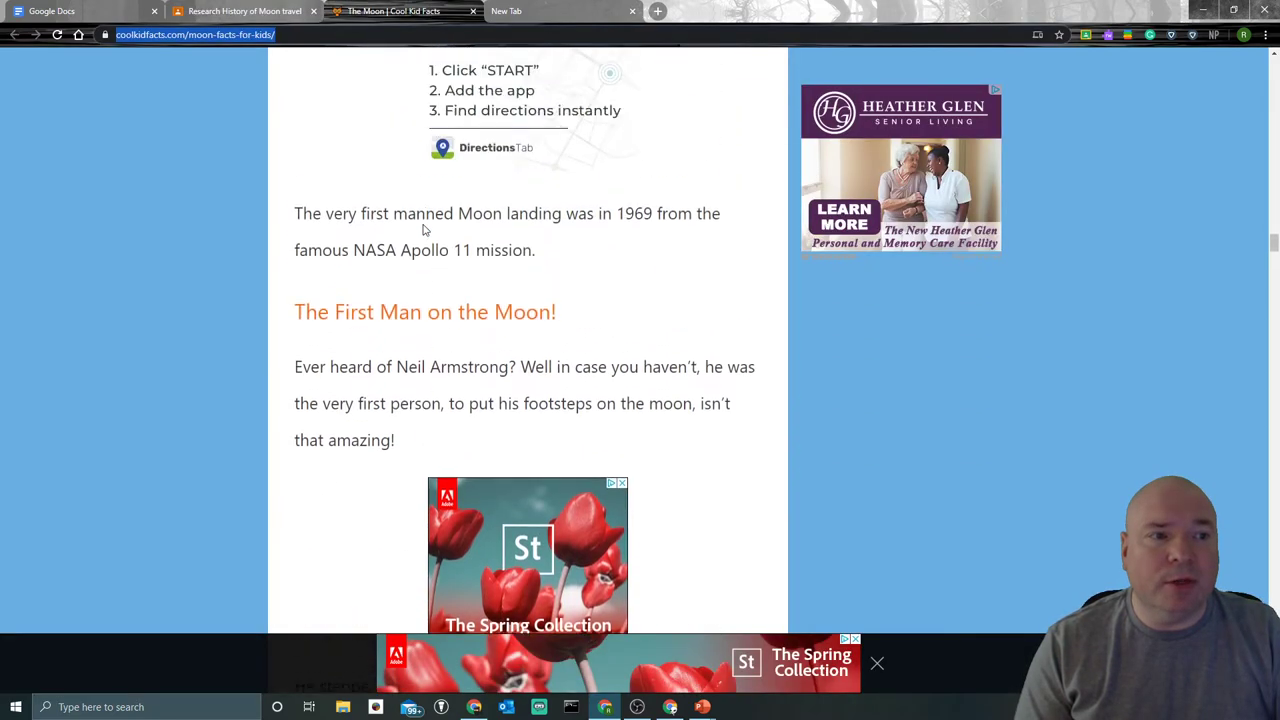
pyautogui.scroll(2, 423, 230)
pyautogui.scroll(-2, 423, 232)
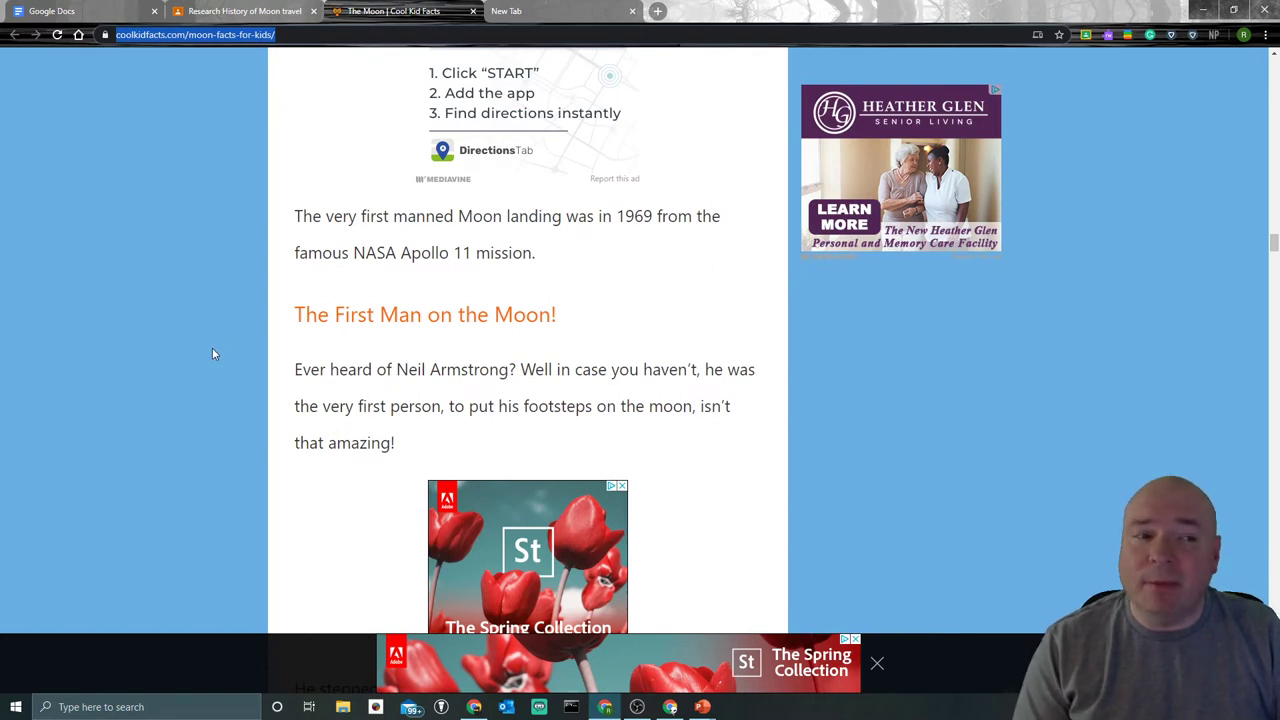
pyautogui.scroll(-2, 203, 357)
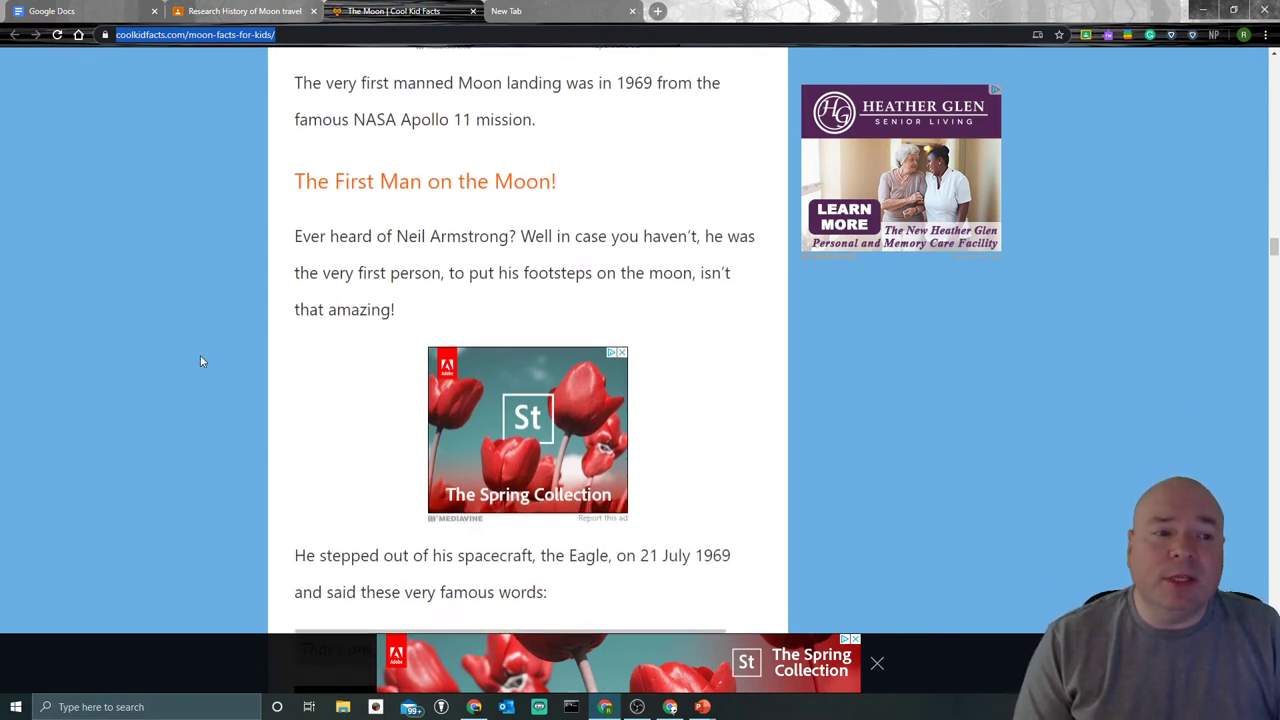
pyautogui.click(155, 12)
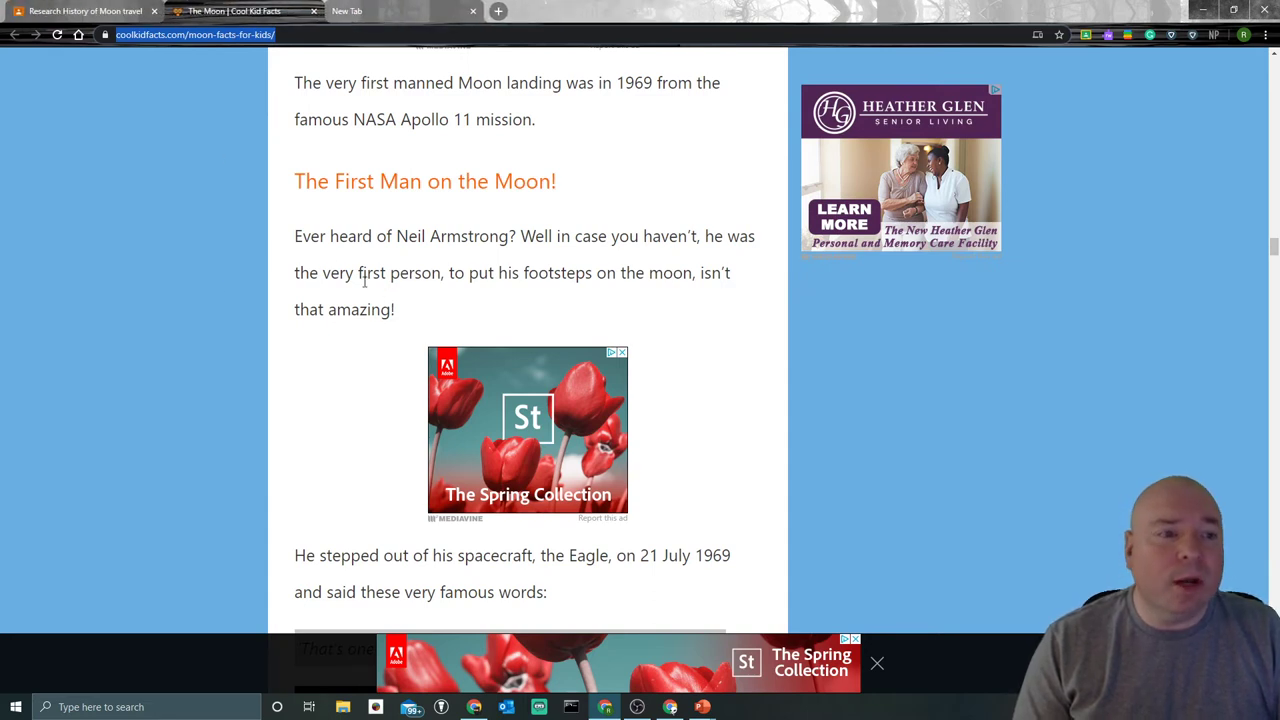
pyautogui.scroll(-2, 405, 273)
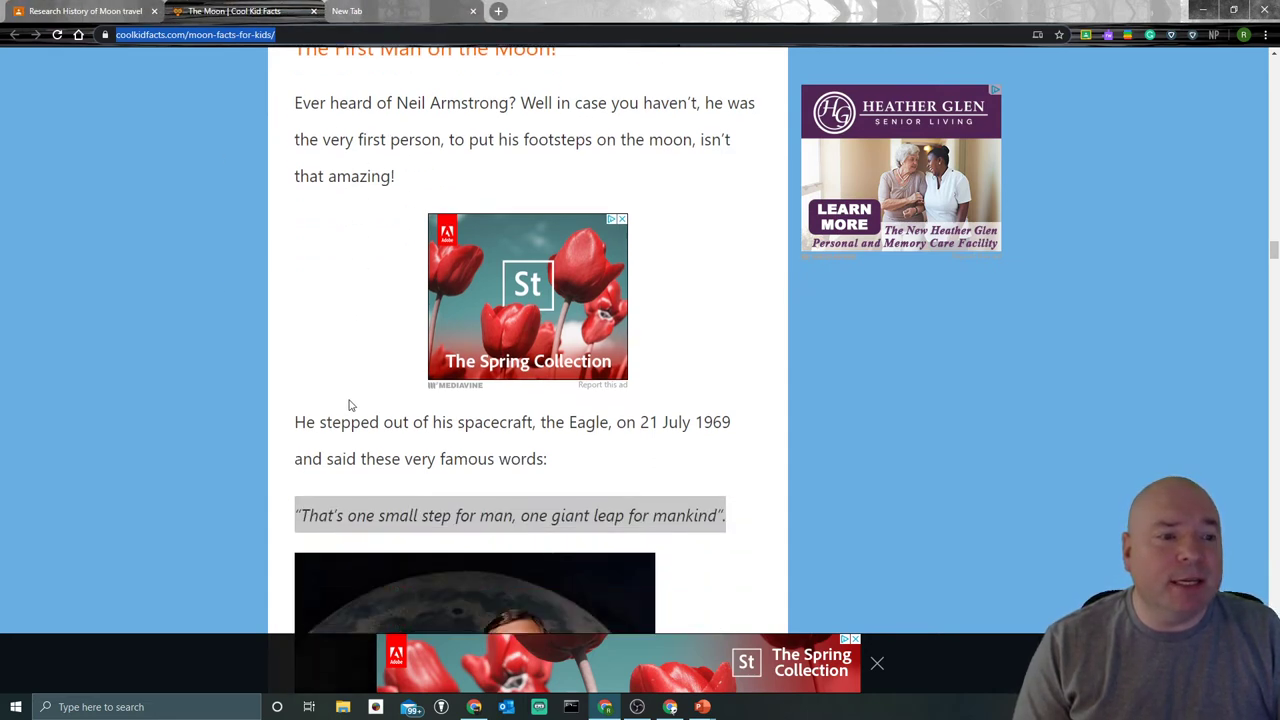
pyautogui.click(378, 179)
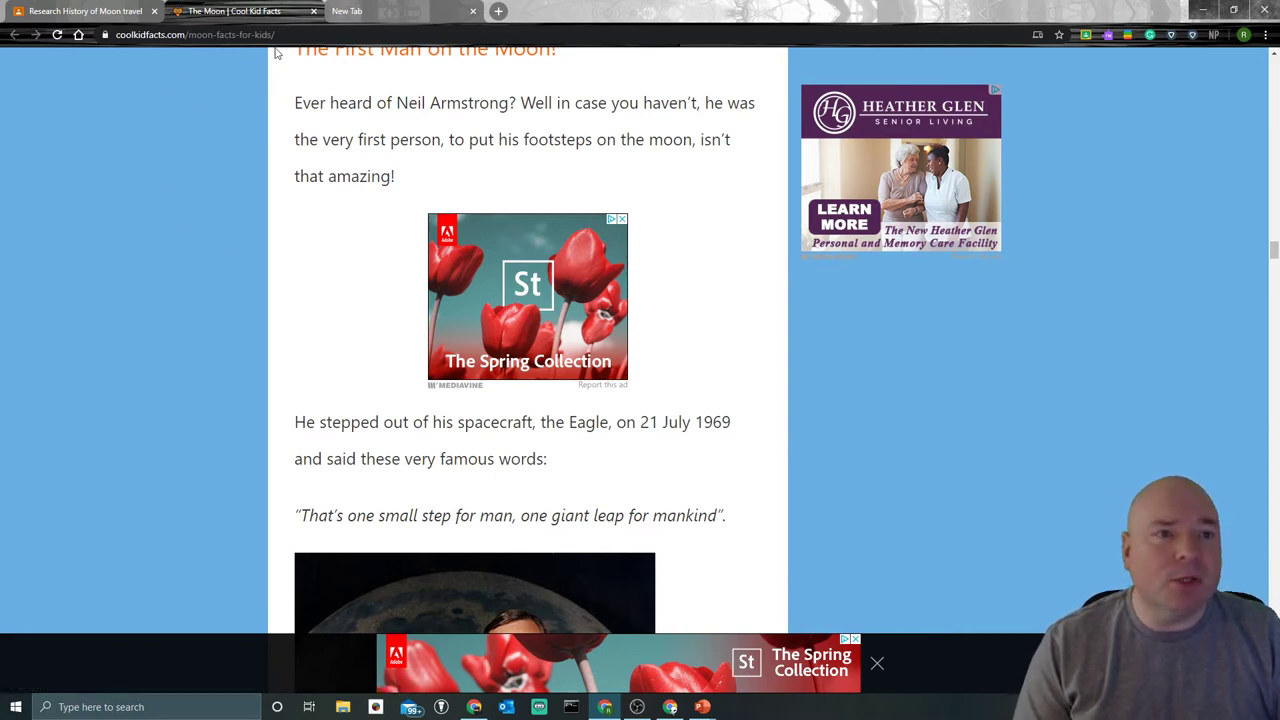
# Step: Create a new Google Doc via Add or create > Docs, retrying after the creation error
pyautogui.click(100, 14)
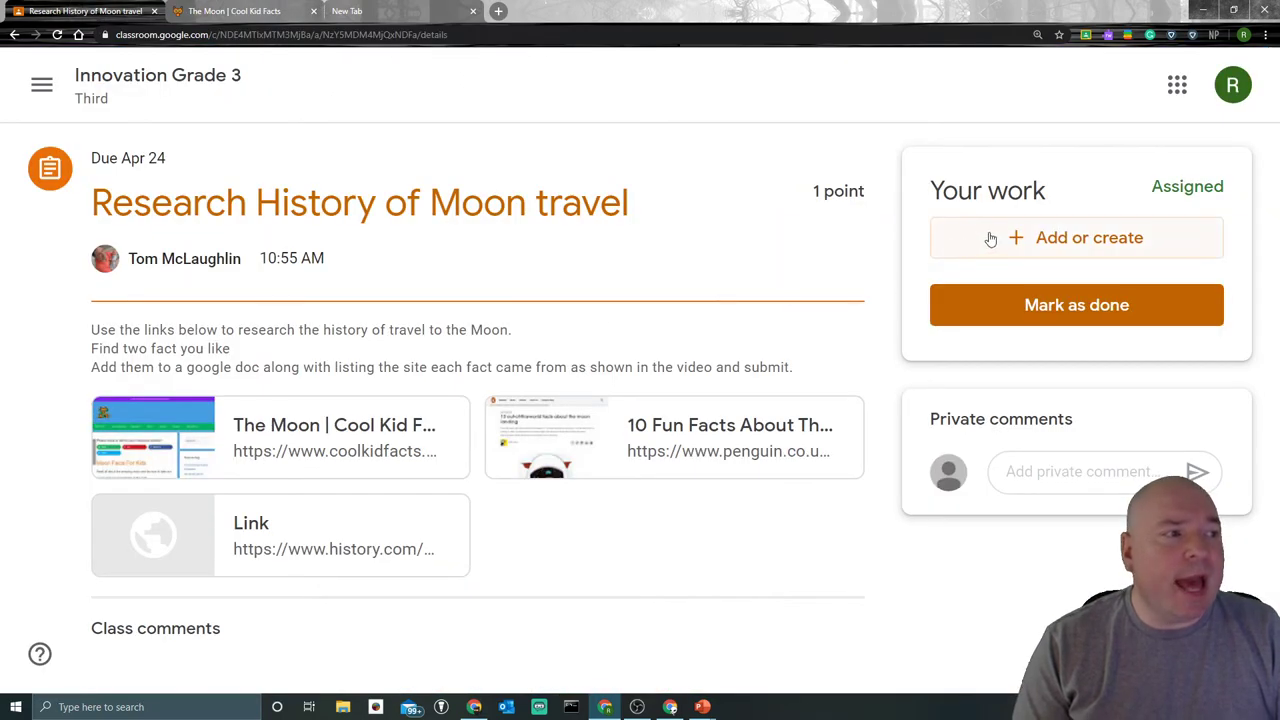
pyautogui.click(1097, 251)
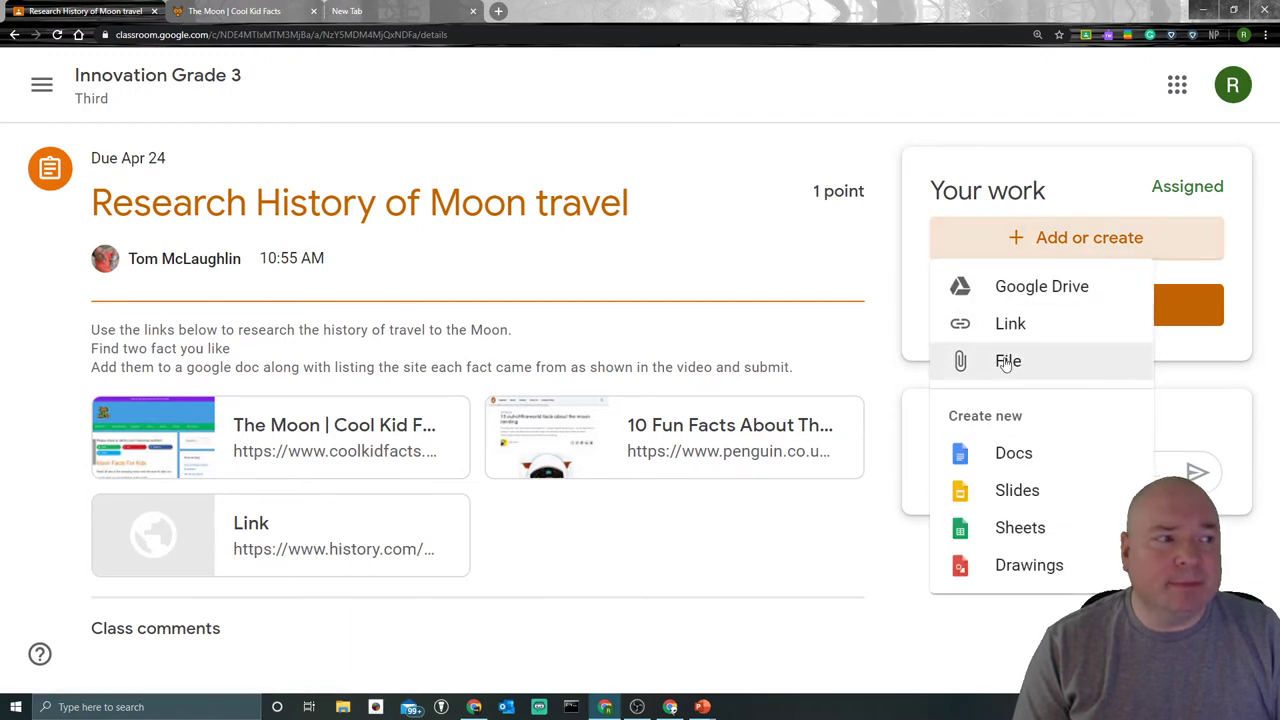
pyautogui.click(988, 462)
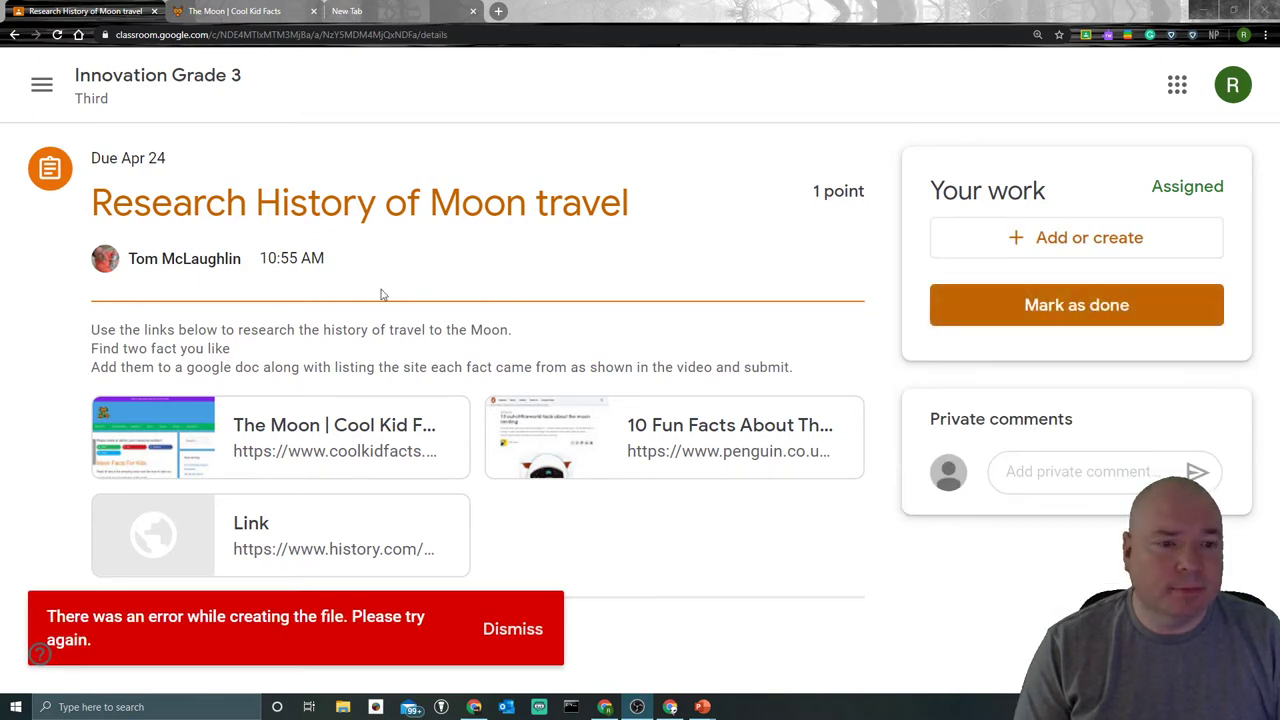
pyautogui.click(503, 629)
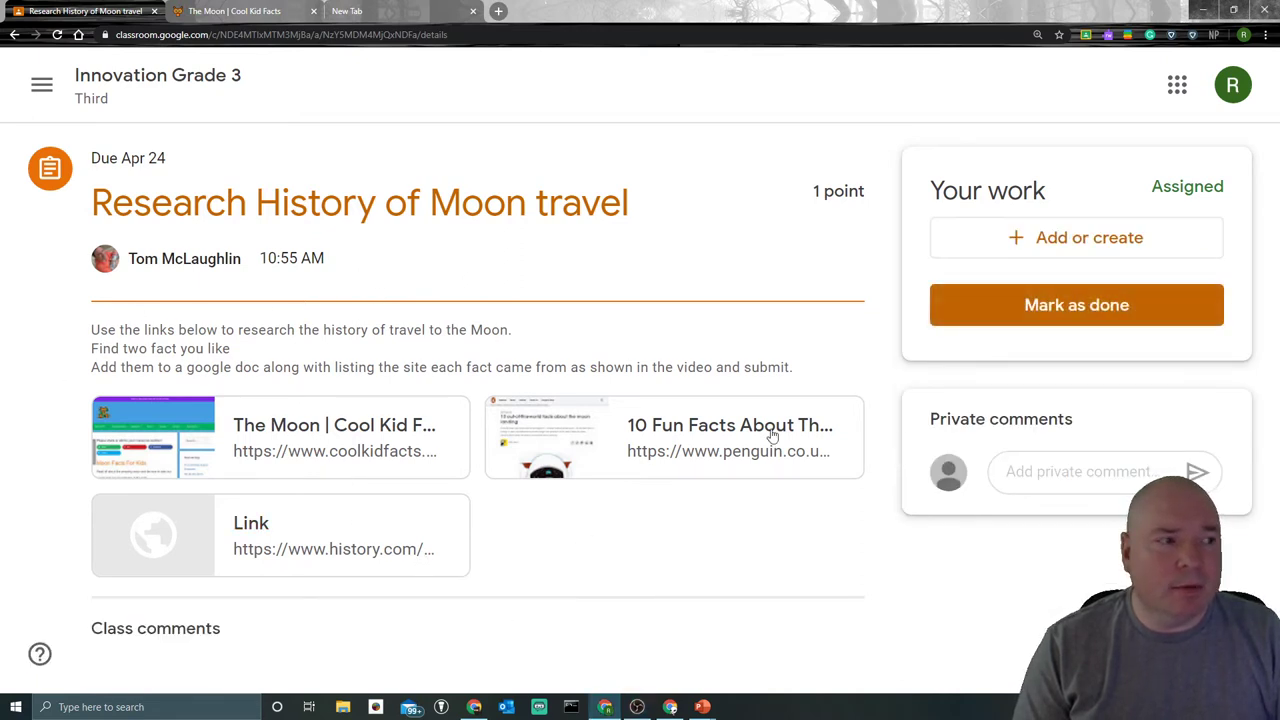
pyautogui.click(1034, 240)
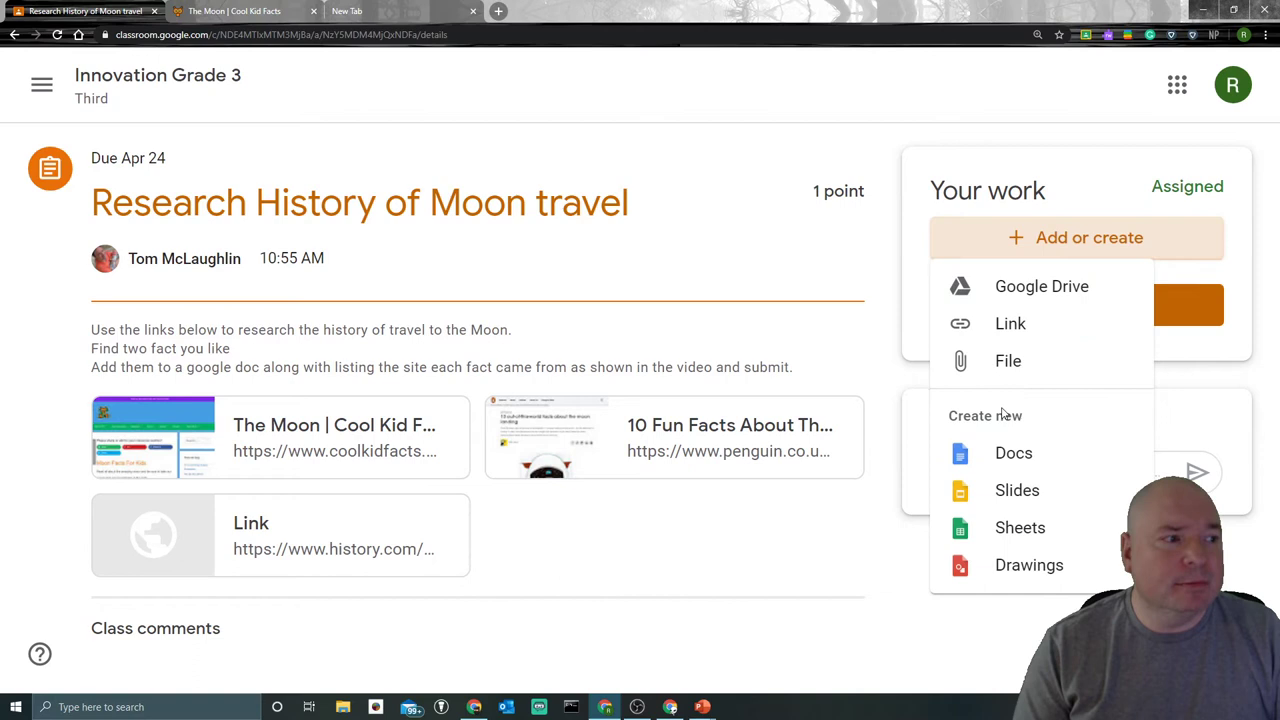
pyautogui.click(1008, 453)
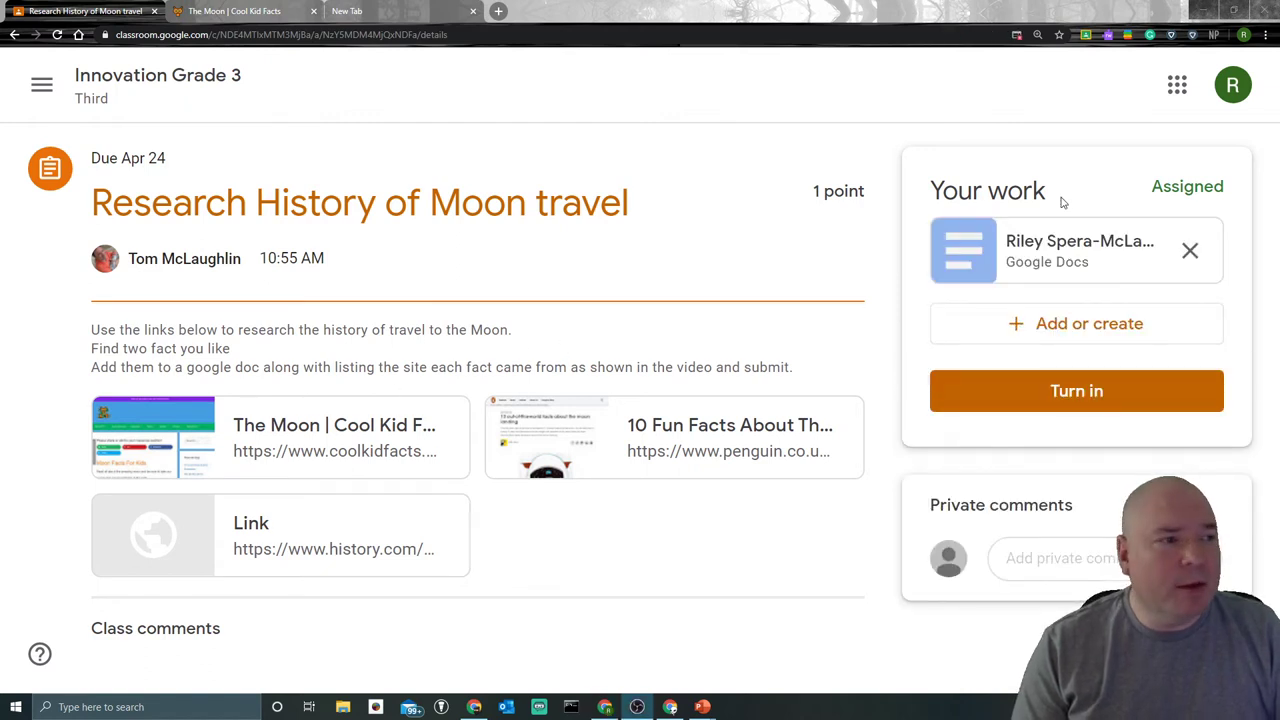
# Step: Open the new blank assignment document, then return to the Cool Kid Facts Moon article
pyautogui.click(1063, 243)
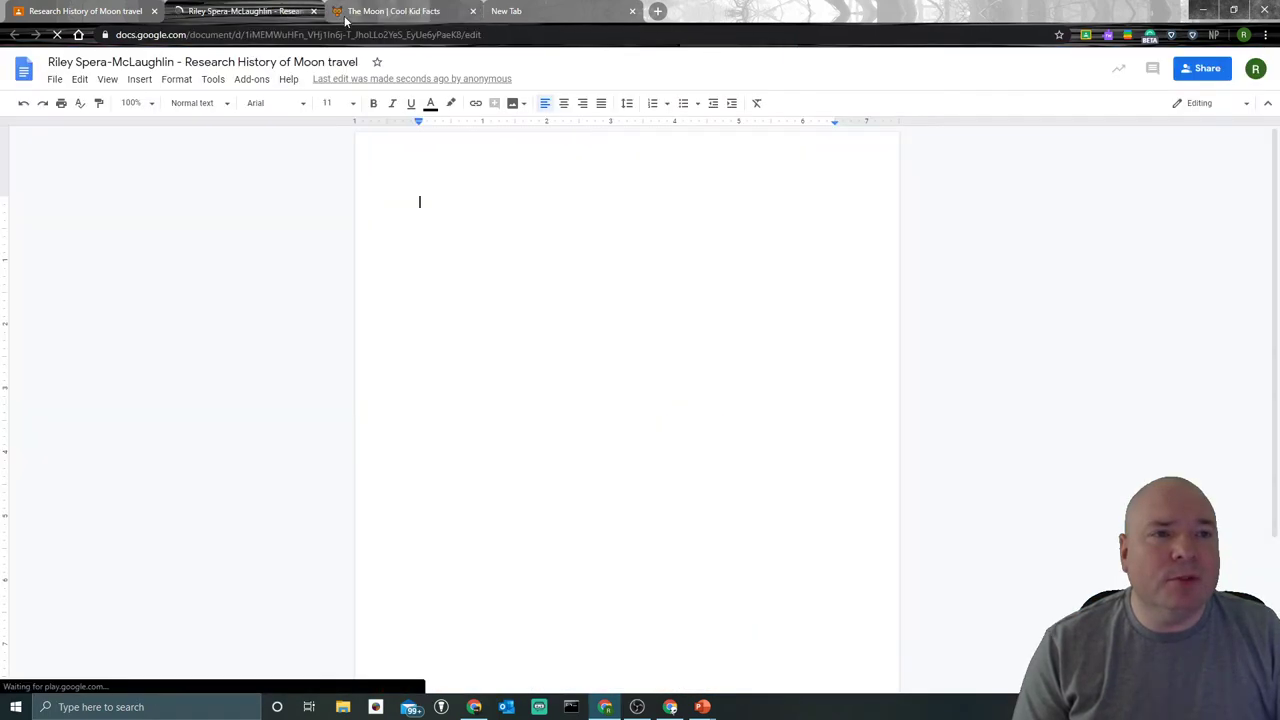
pyautogui.click(346, 16)
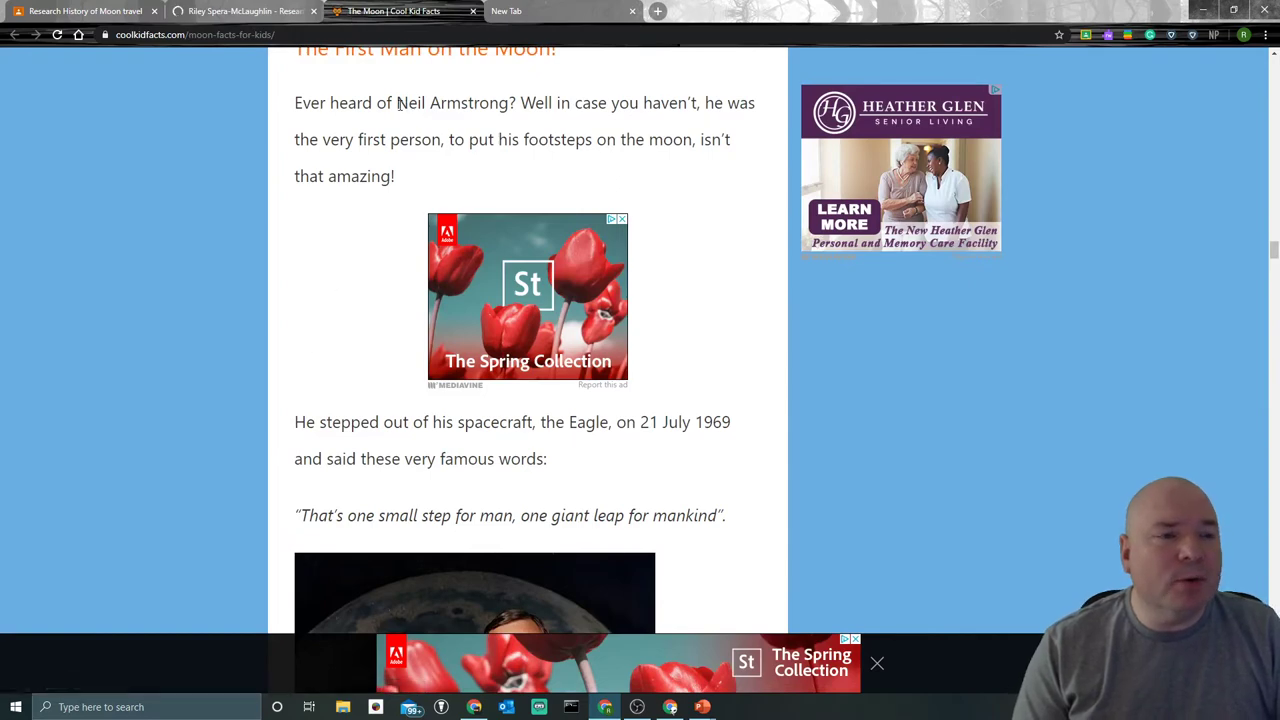
pyautogui.click(285, 16)
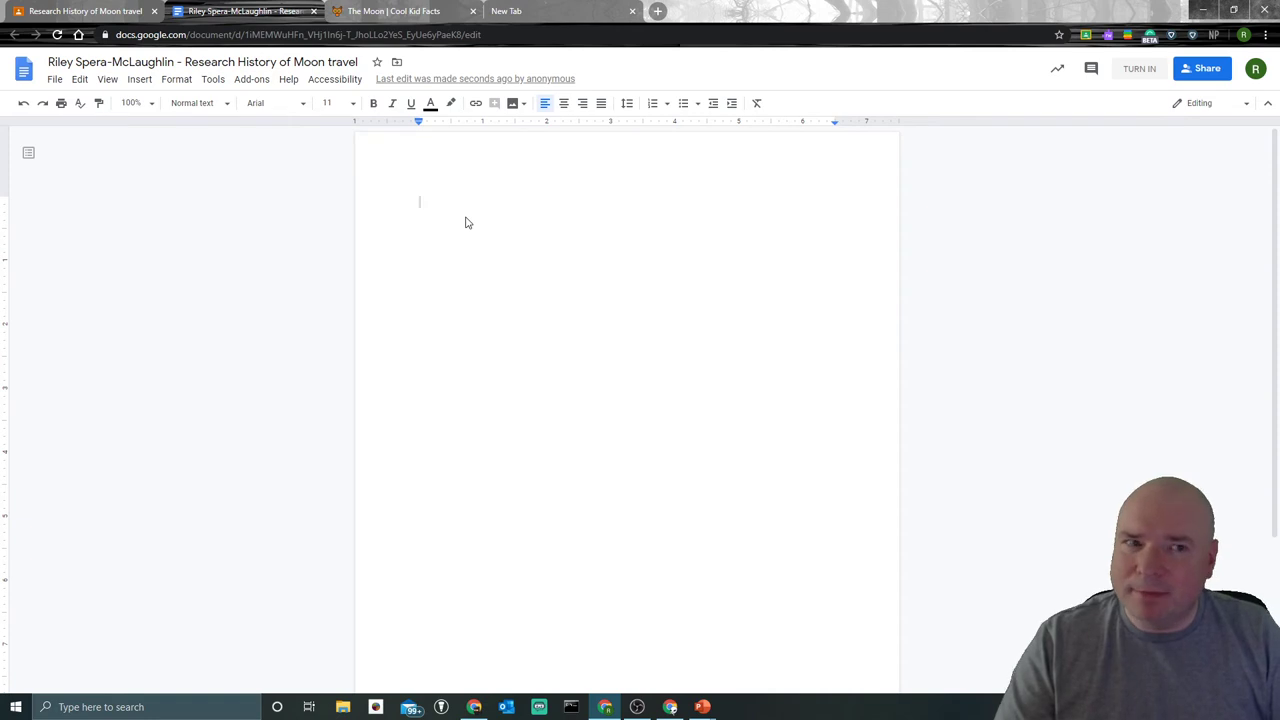
pyautogui.click(400, 10)
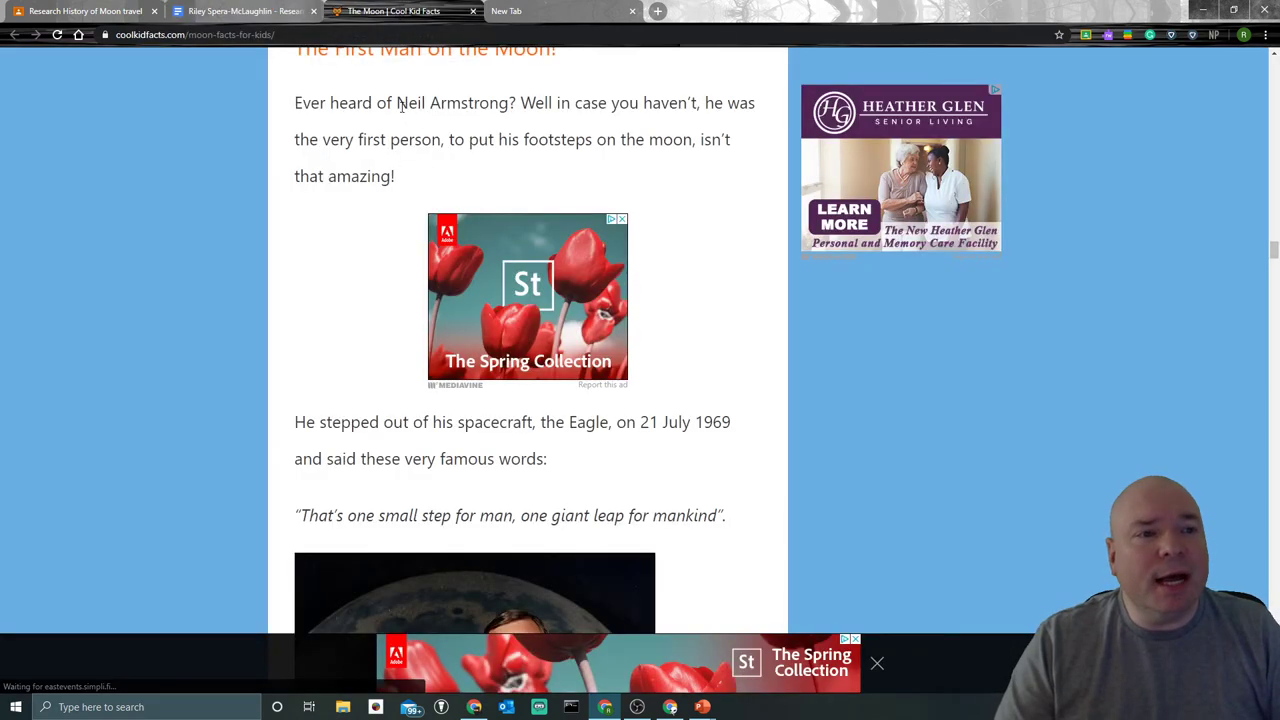
# Step: Copy 'Neil Armstrong' from the article and return to the blank assignment document
pyautogui.moveTo(399, 104); pyautogui.dragTo(511, 105)
pyautogui.hotkey('ctrl', 'c')
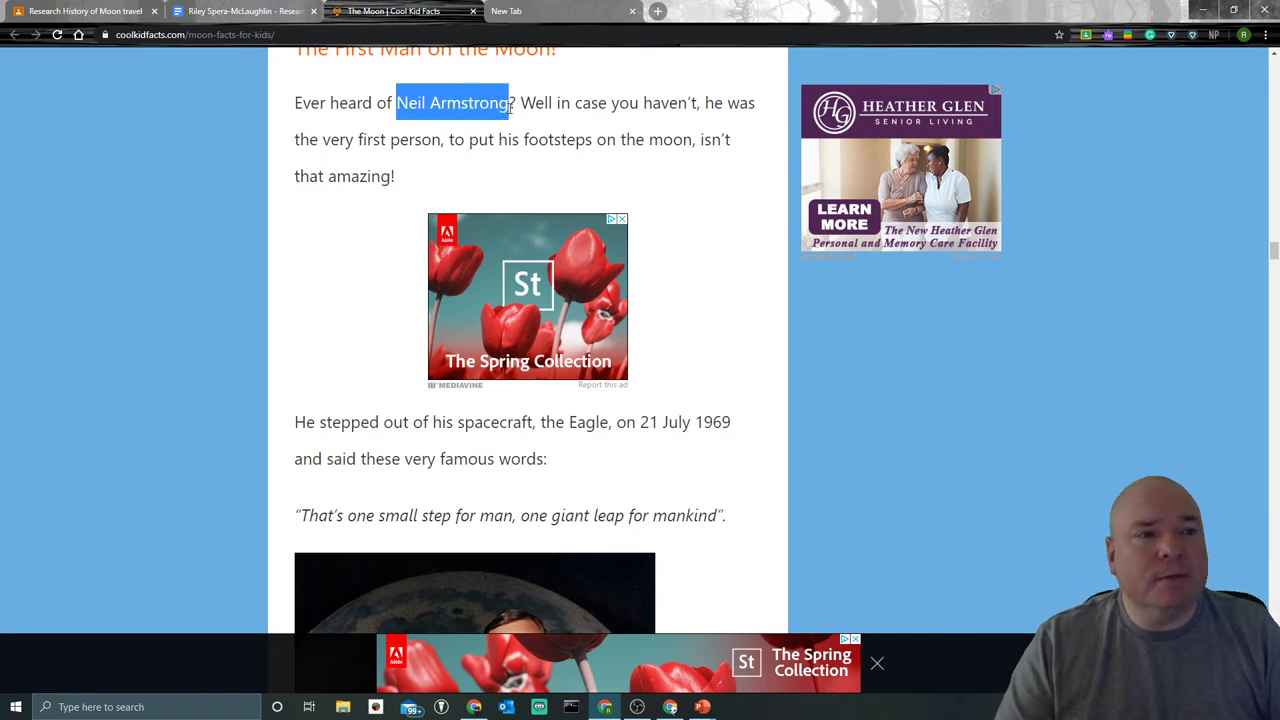
pyautogui.rightClick(470, 114)
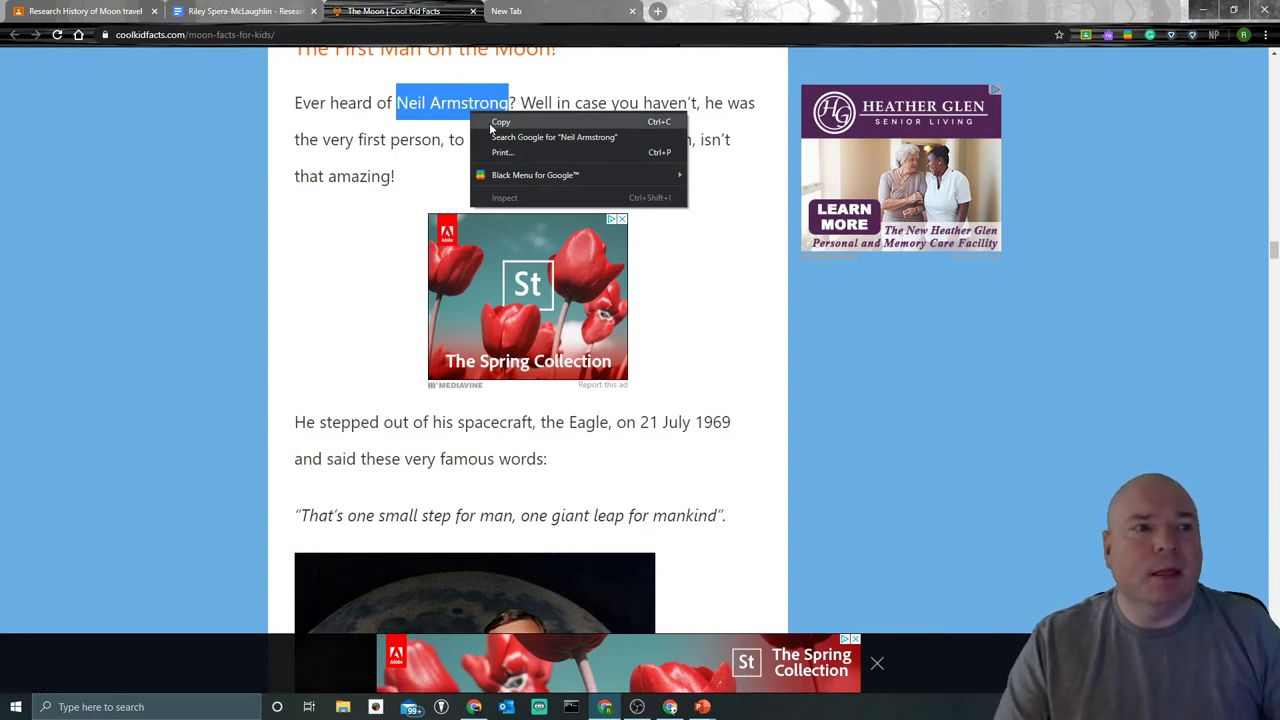
pyautogui.click(497, 124)
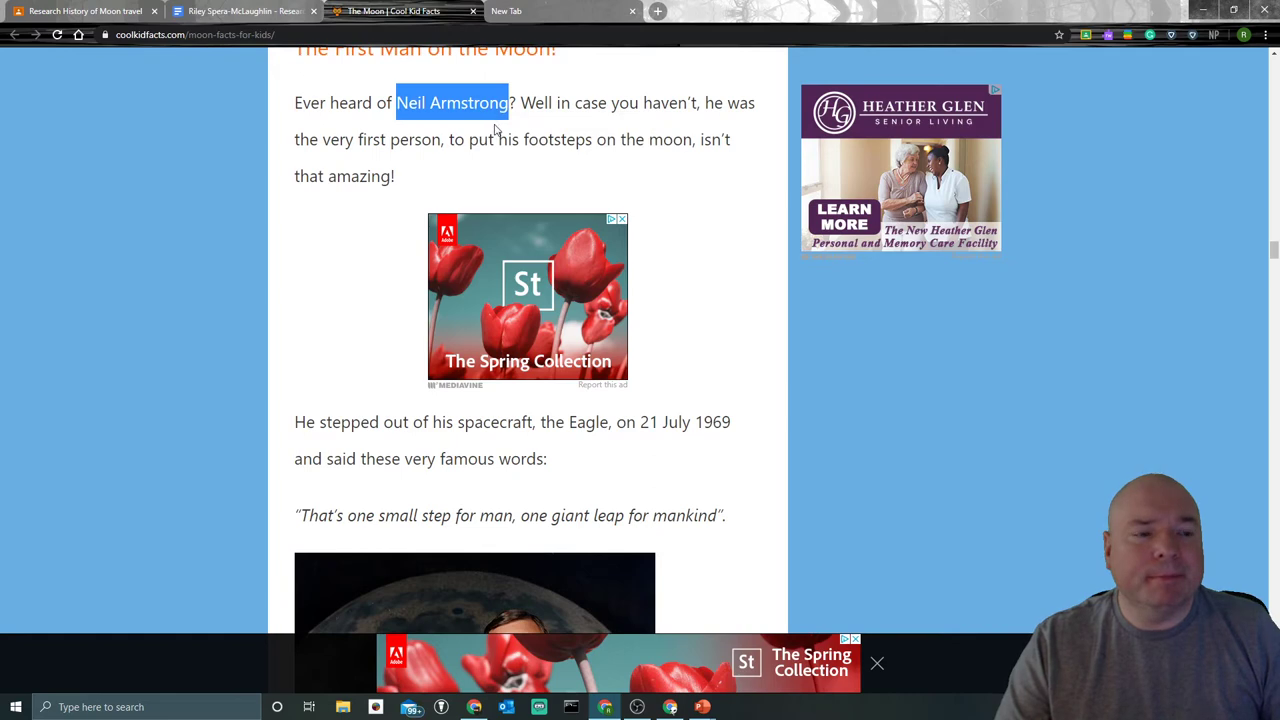
pyautogui.click(265, 10)
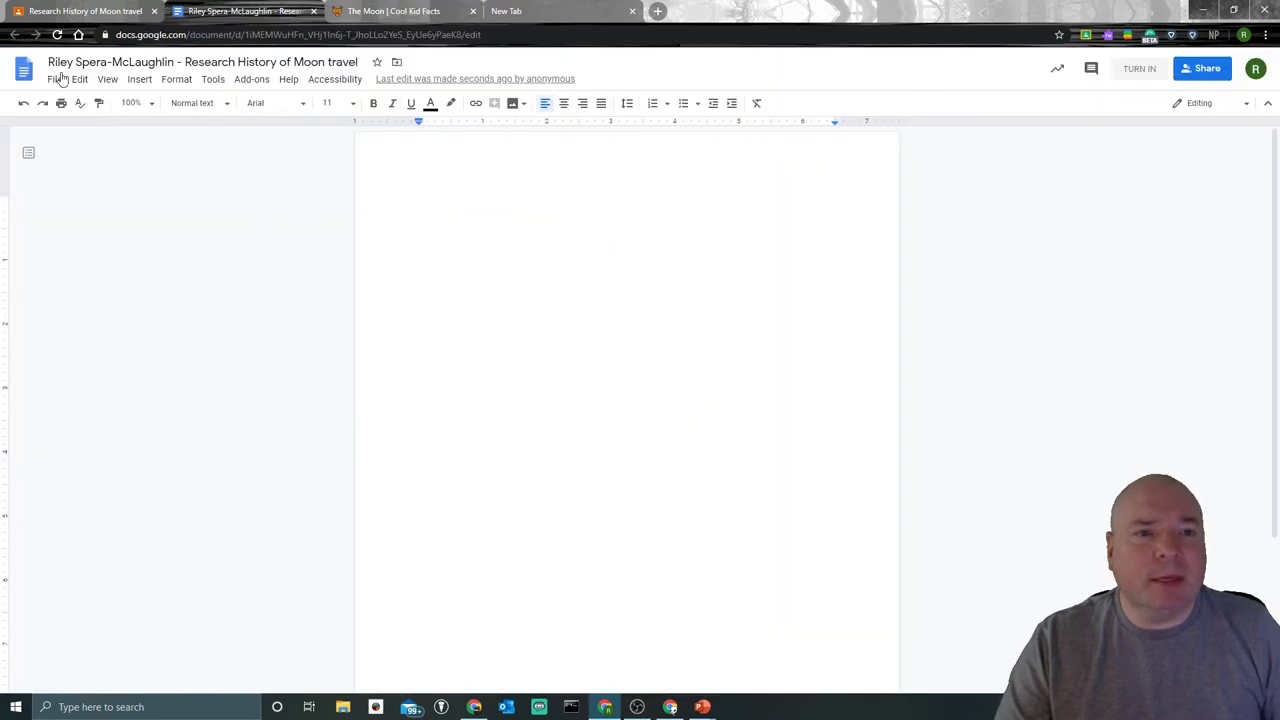
# Step: Zoom the document to 200% and paste 'Neil Armstrong' as plain text at the top
pyautogui.click(152, 108)
pyautogui.click(143, 282)
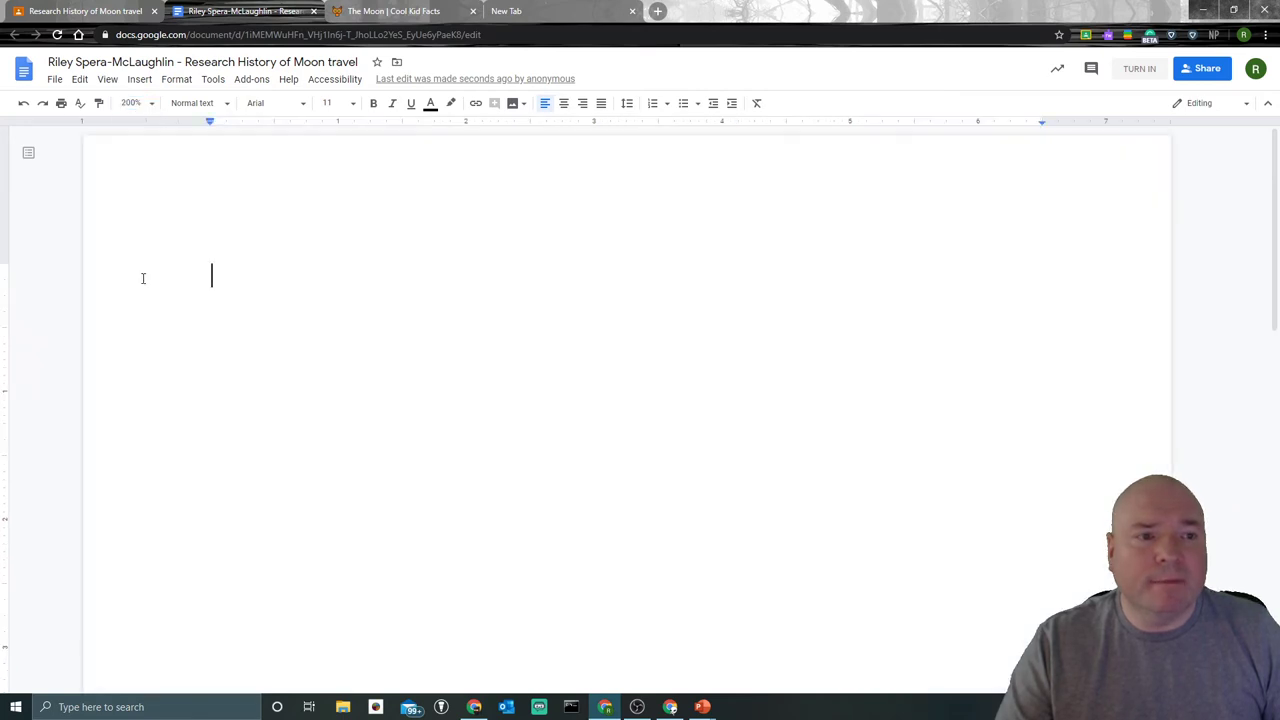
pyautogui.click(80, 80)
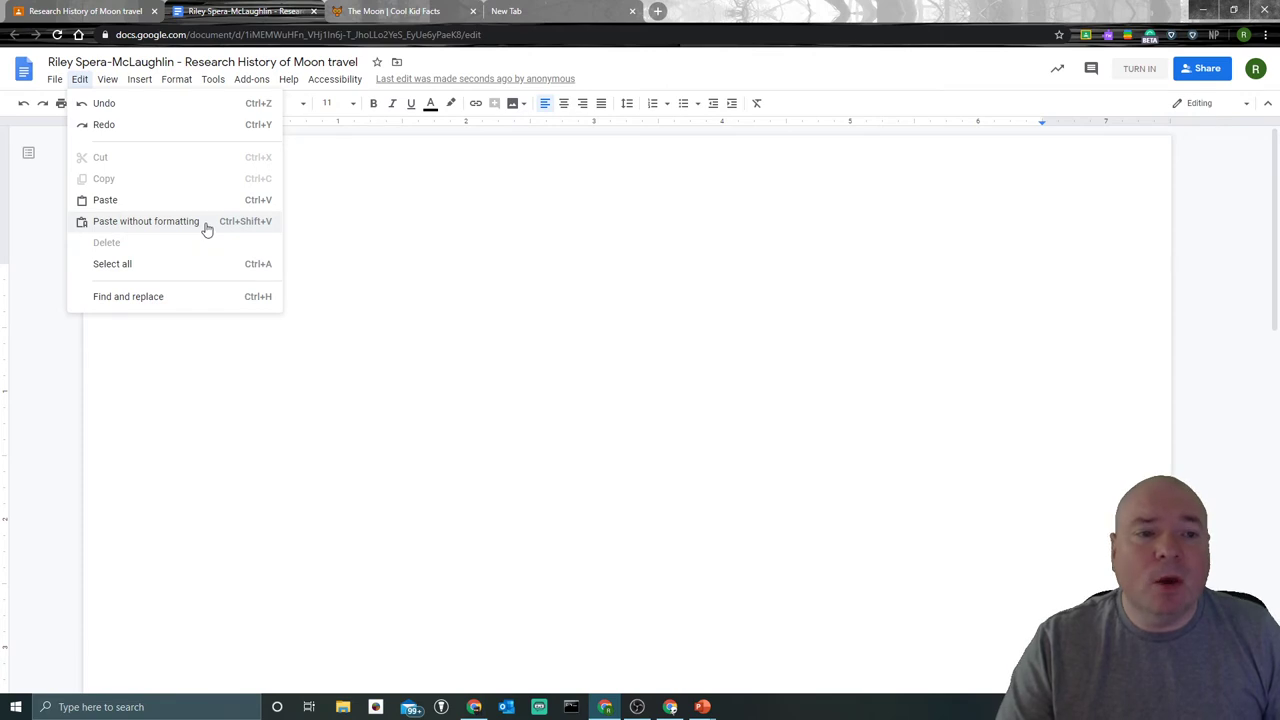
pyautogui.click(310, 254)
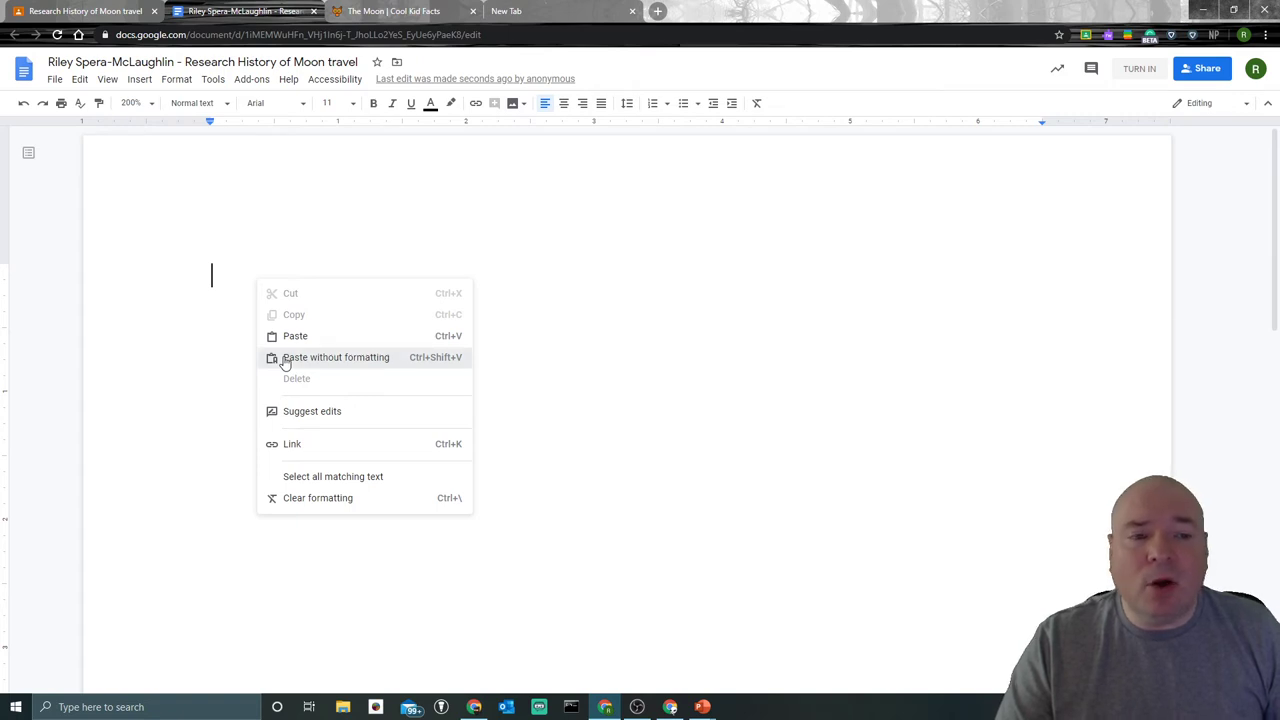
pyautogui.click(285, 362)
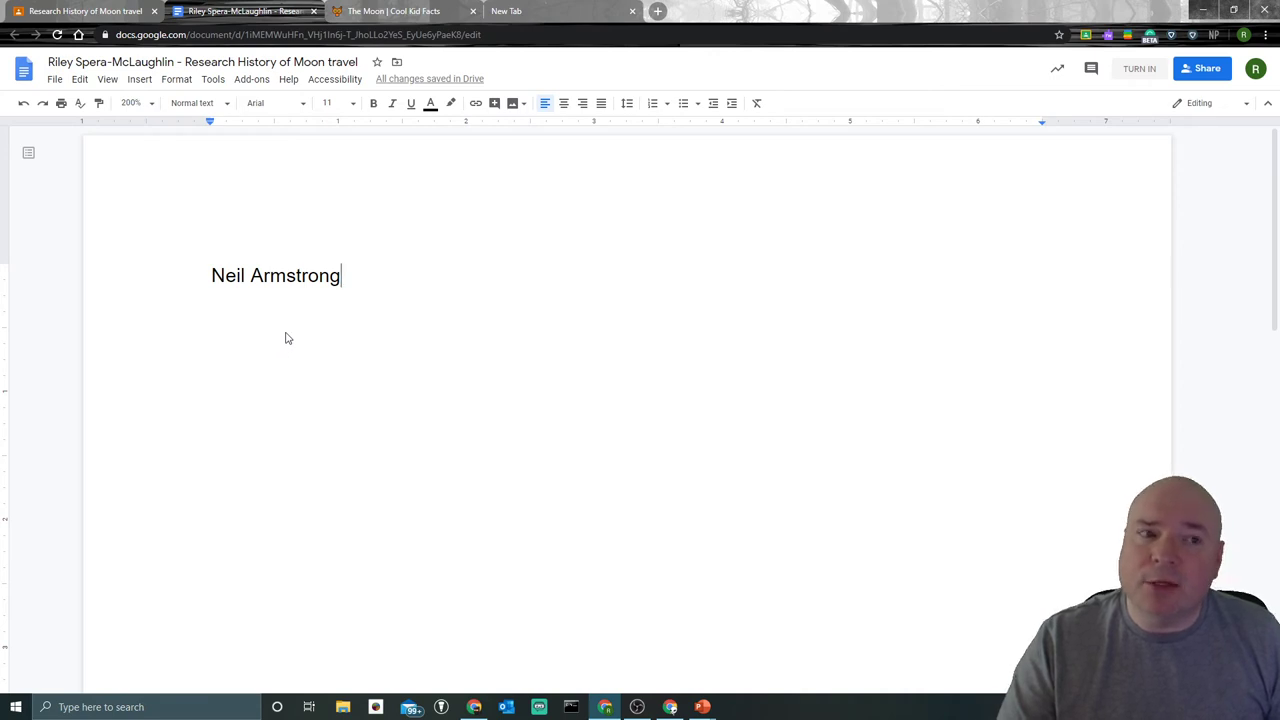
pyautogui.click(372, 12)
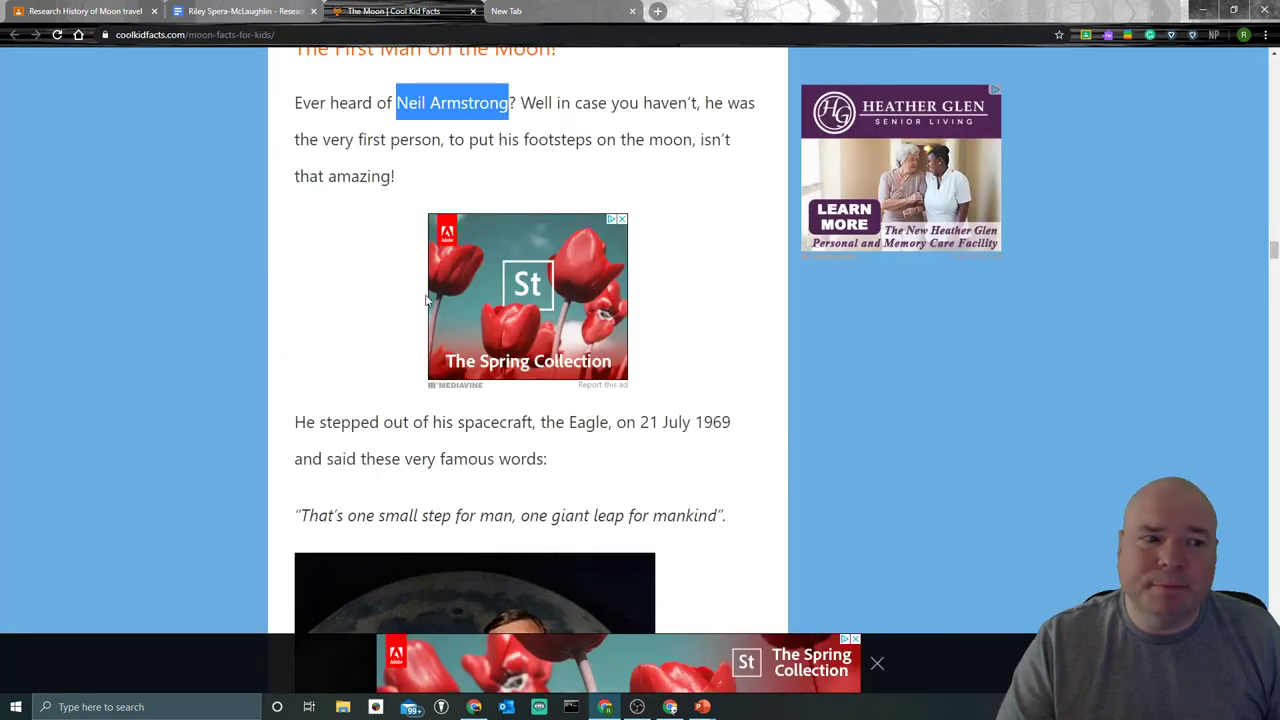
# Step: Copy the article's sentence about stepping out of the Eagle and paste it unformatted after Neil Armstrong
pyautogui.moveTo(294, 428); pyautogui.dragTo(734, 457)
pyautogui.click(323, 423)
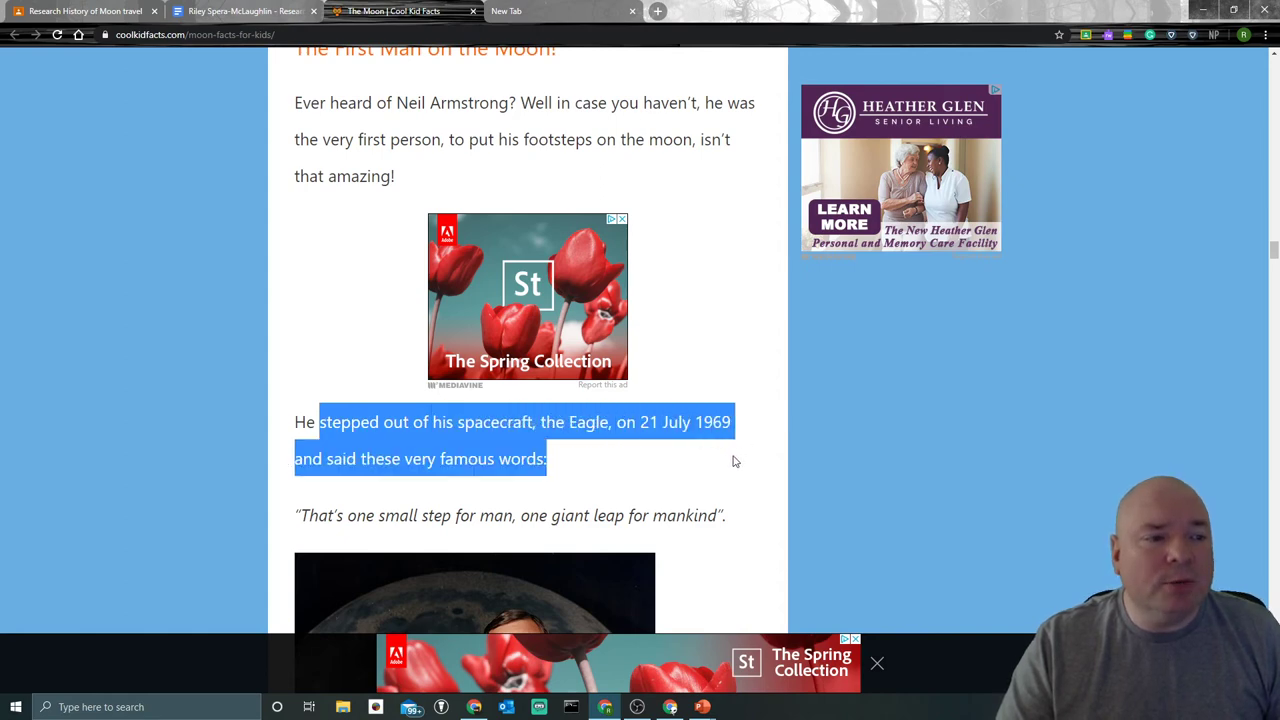
pyautogui.rightClick(525, 443)
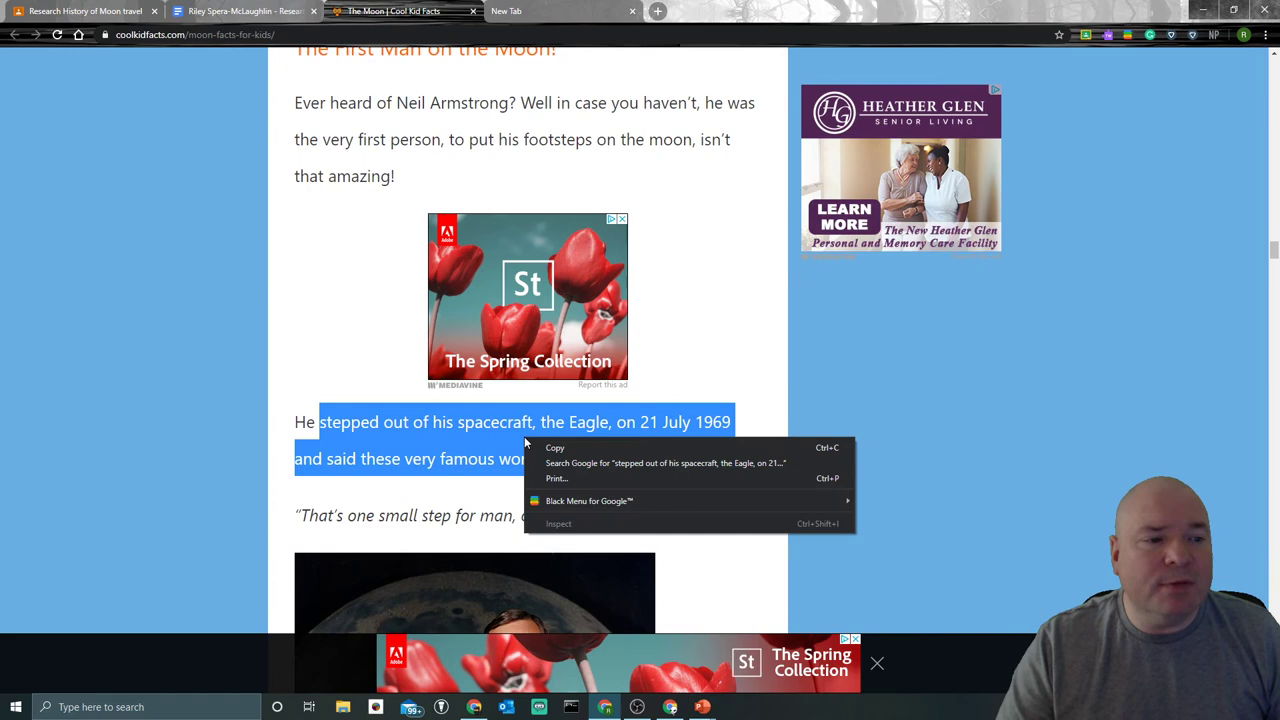
pyautogui.click(540, 447)
pyautogui.click(229, 10)
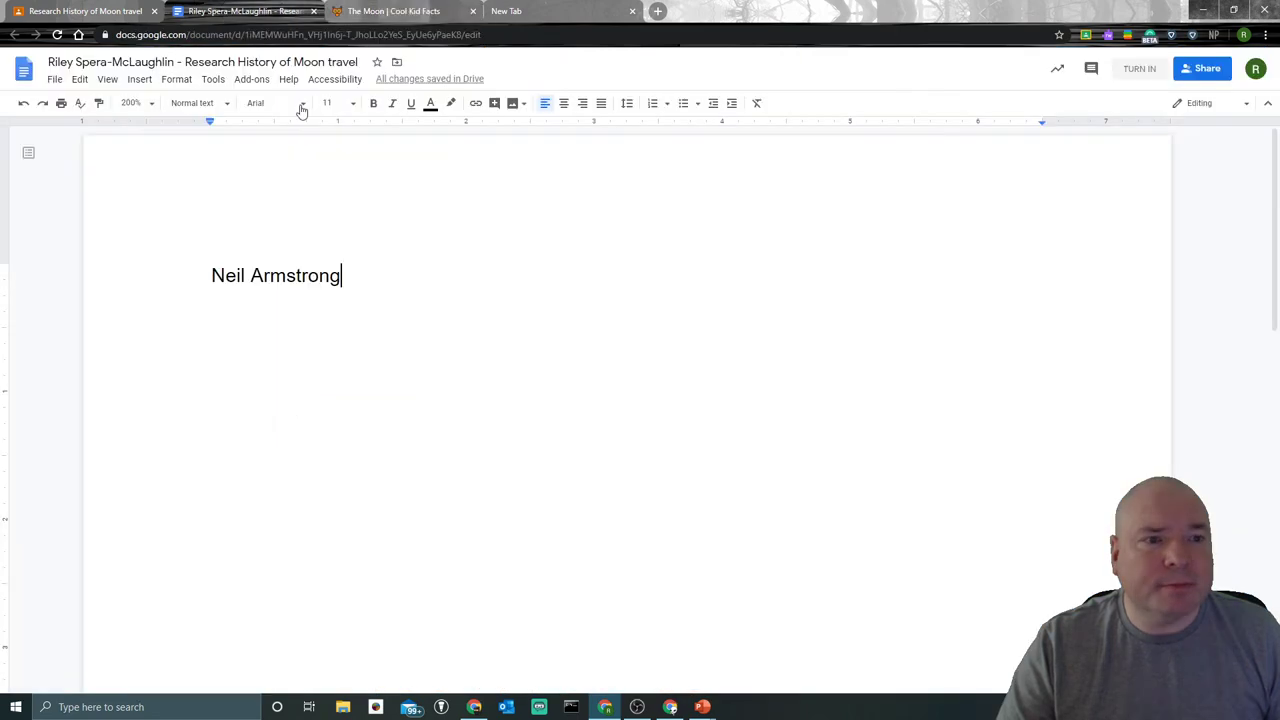
pyautogui.rightClick(364, 270)
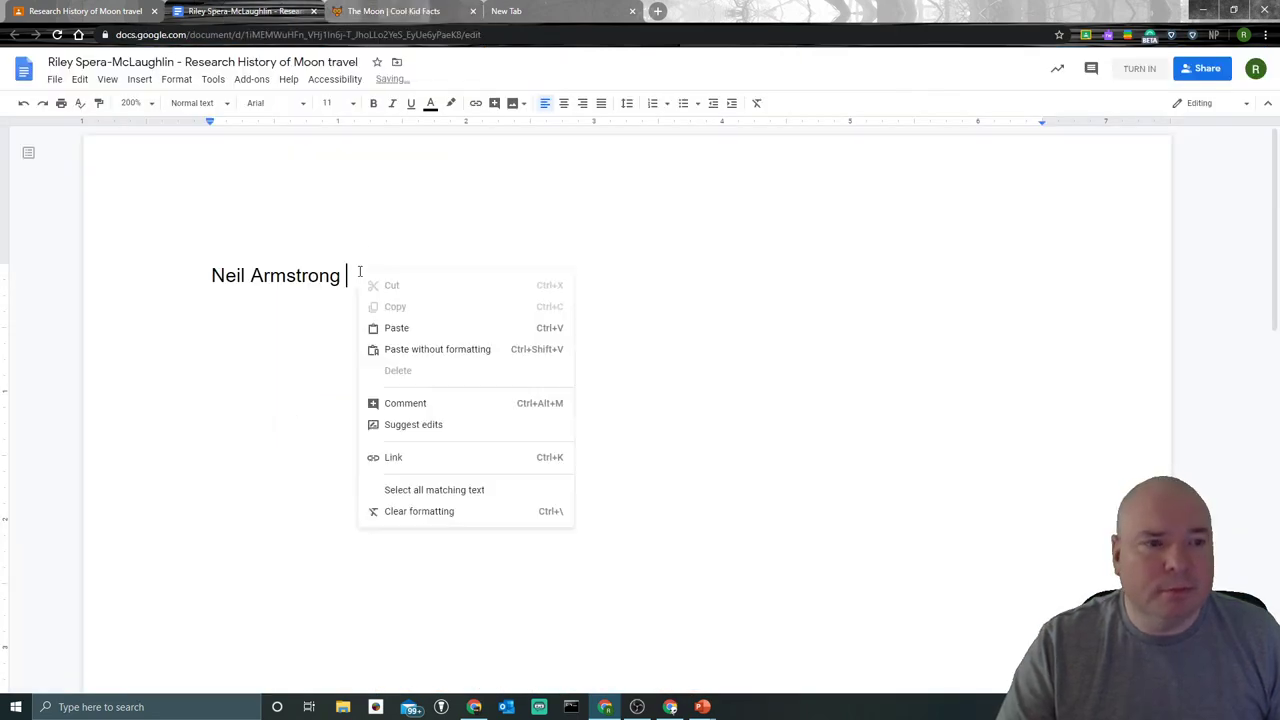
pyautogui.click(395, 349)
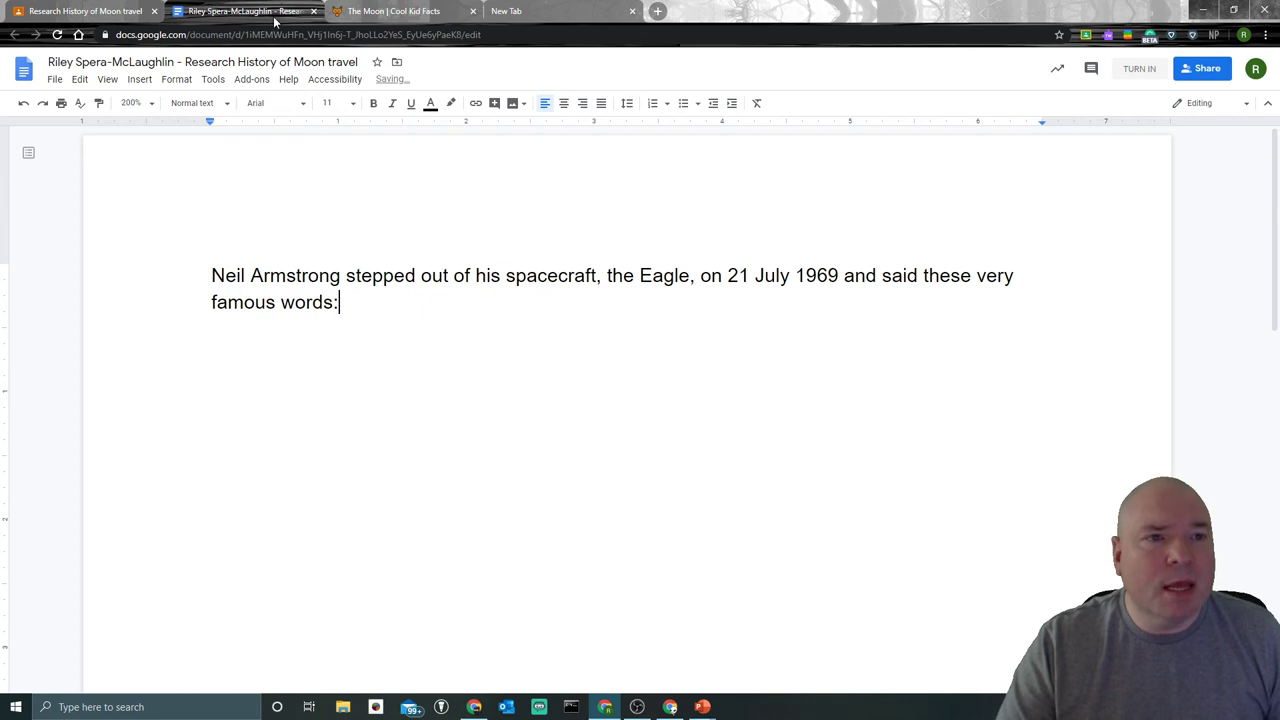
# Step: Copy the quote 'That's one small step for man, one giant leap for mankind' and paste it unformatted after 'famous words:'
pyautogui.click(366, 14)
pyautogui.click(561, 492)
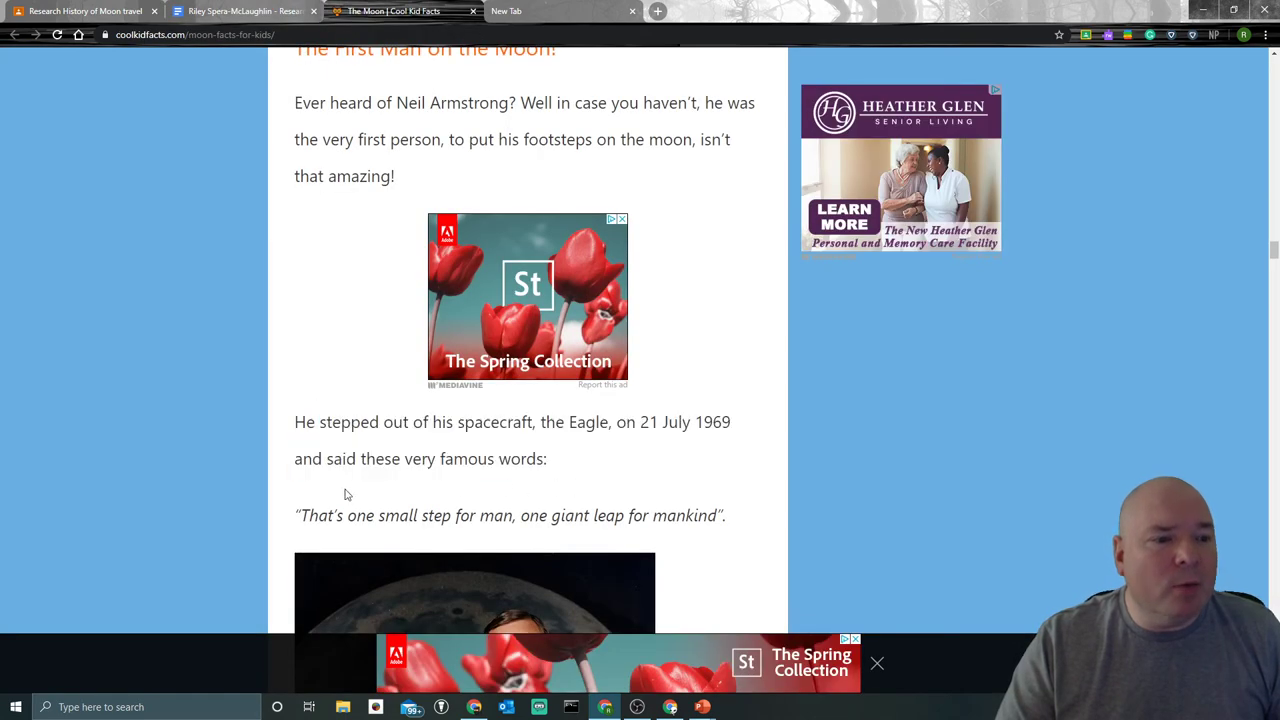
pyautogui.moveTo(296, 514); pyautogui.dragTo(728, 515)
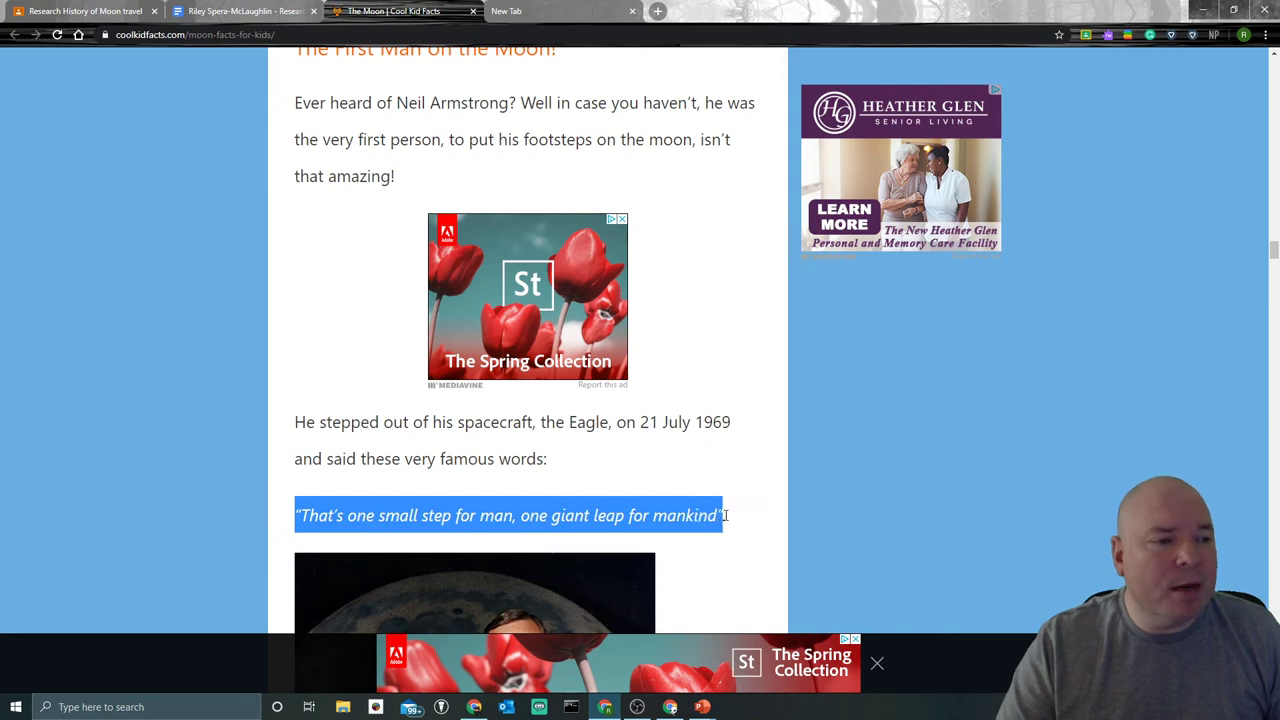
pyautogui.rightClick(663, 515)
pyautogui.click(684, 521)
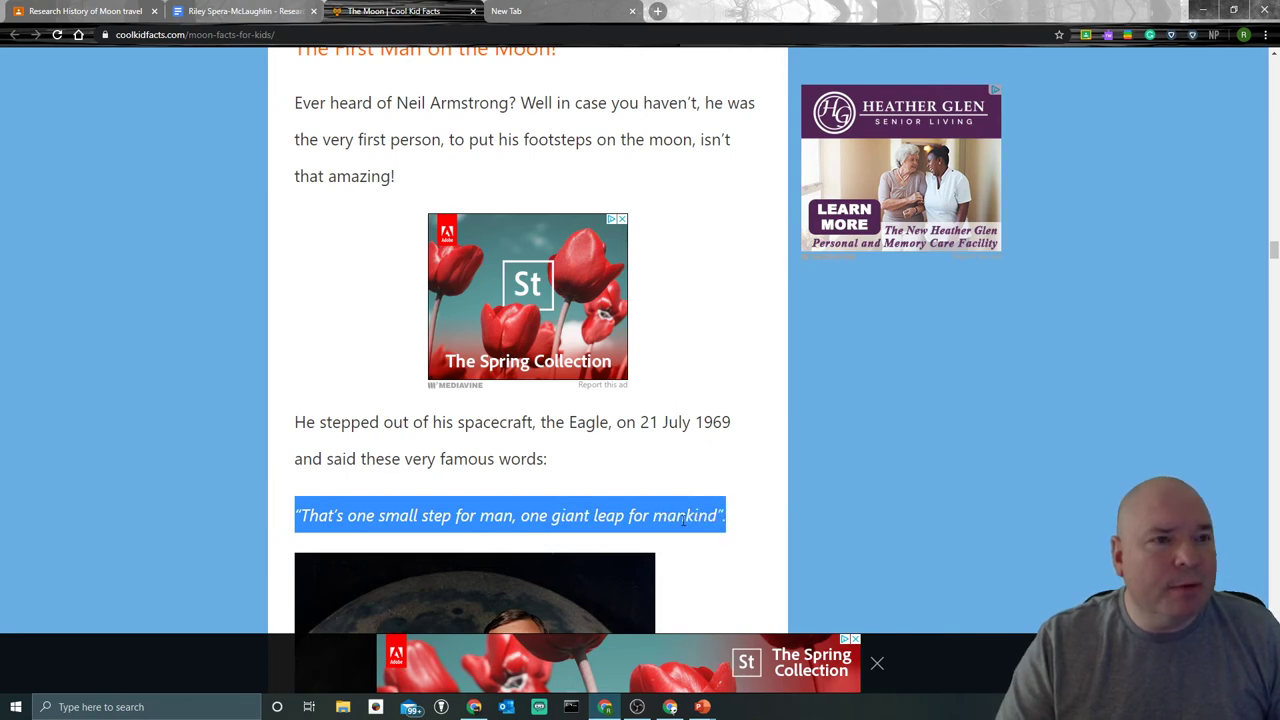
pyautogui.click(235, 12)
pyautogui.click(366, 300)
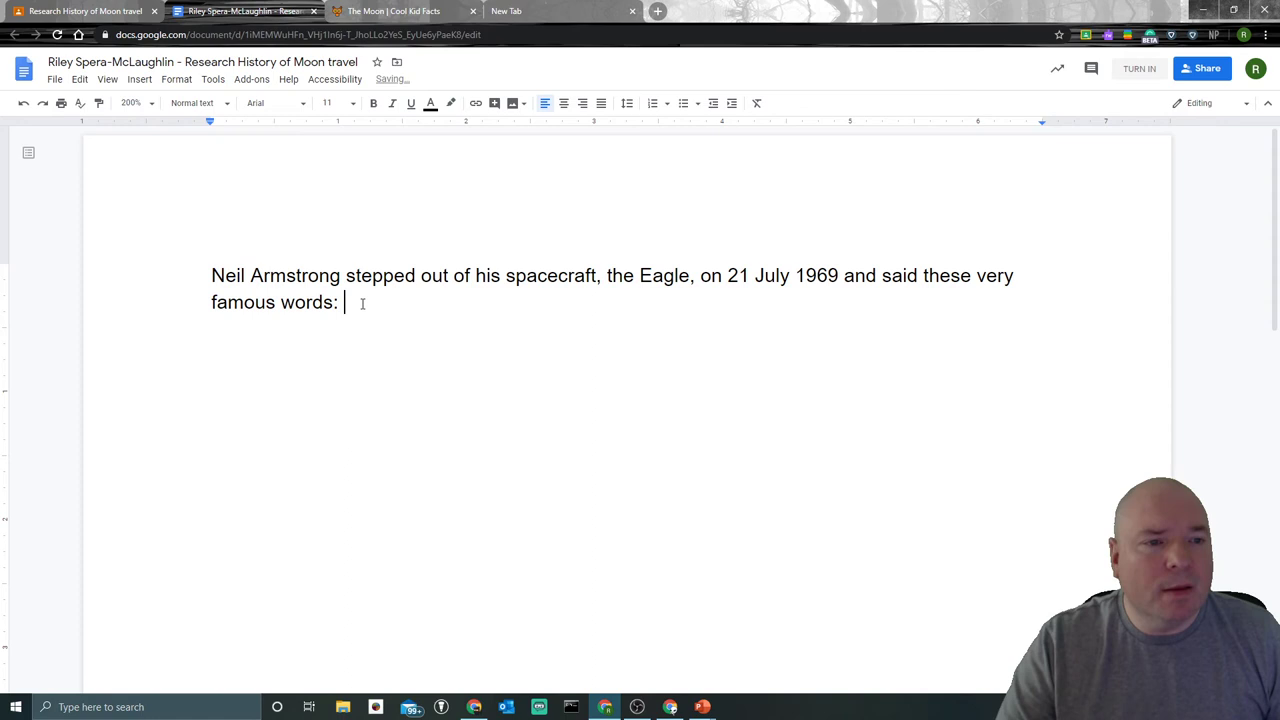
pyautogui.rightClick(362, 302)
pyautogui.click(422, 388)
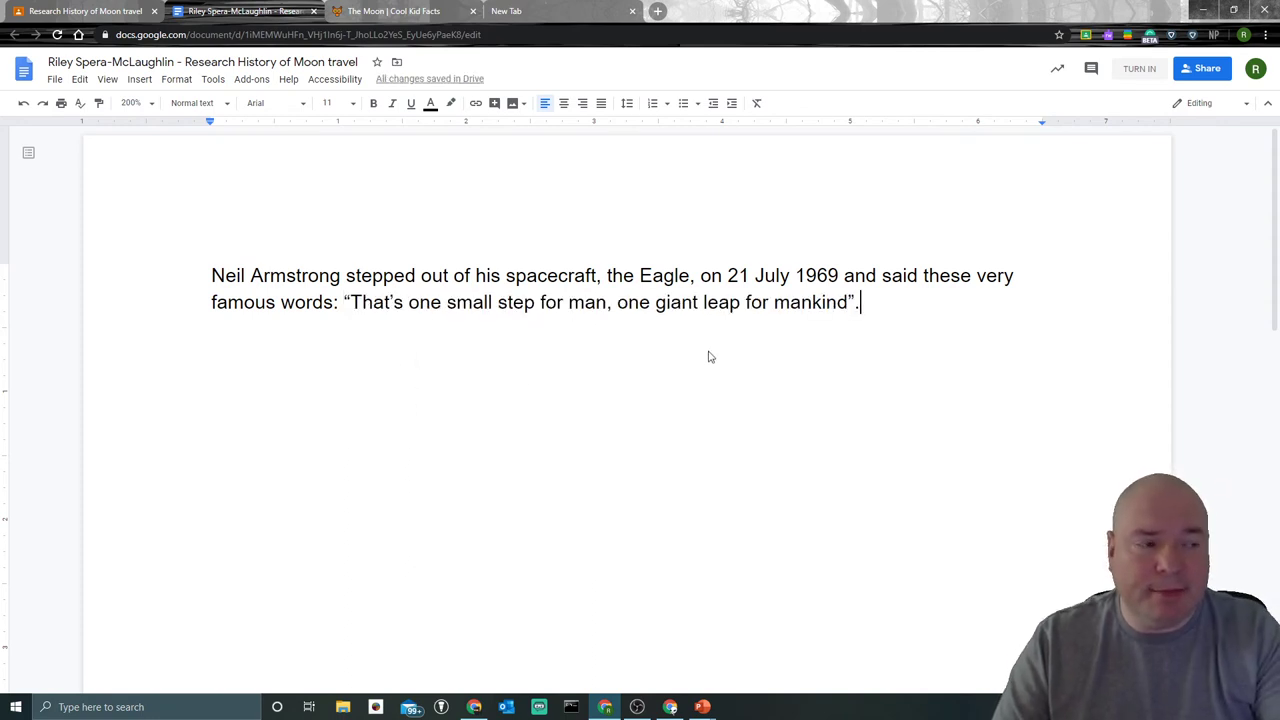
# Step: Start a new line below the quote and copy the Cool Kid Facts page URL from the address bar
pyautogui.press('Return')
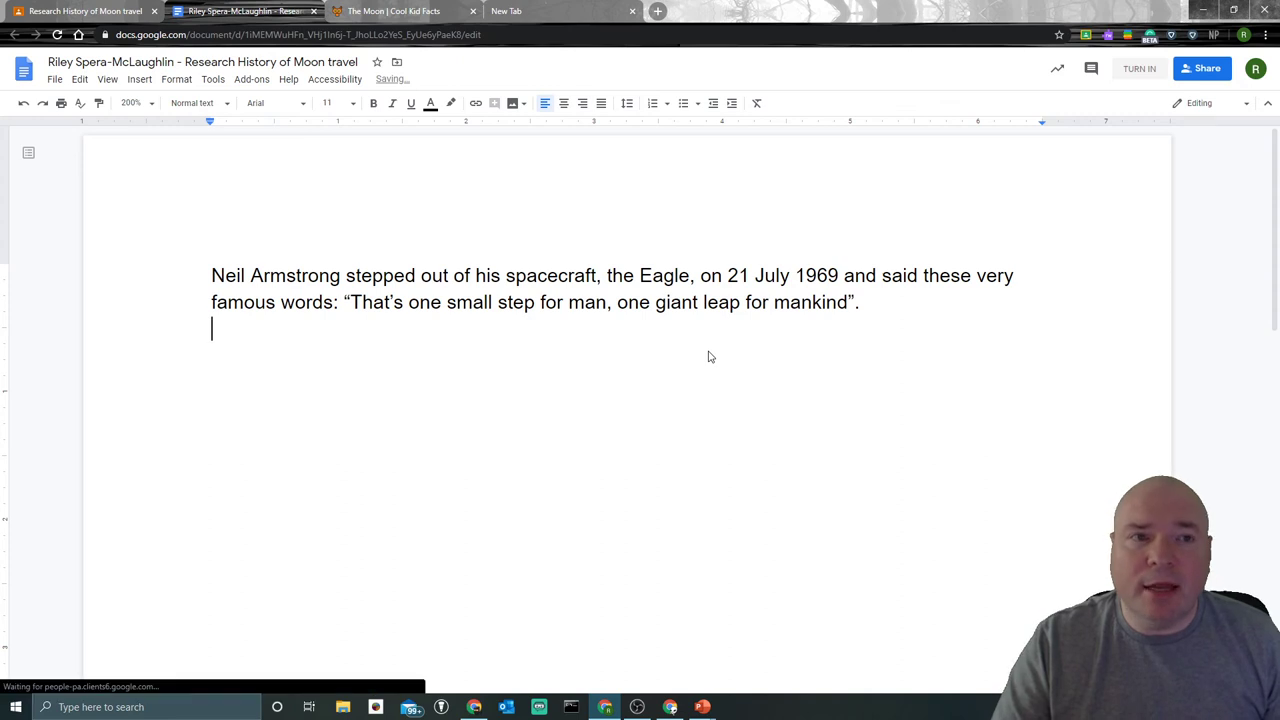
pyautogui.click(369, 12)
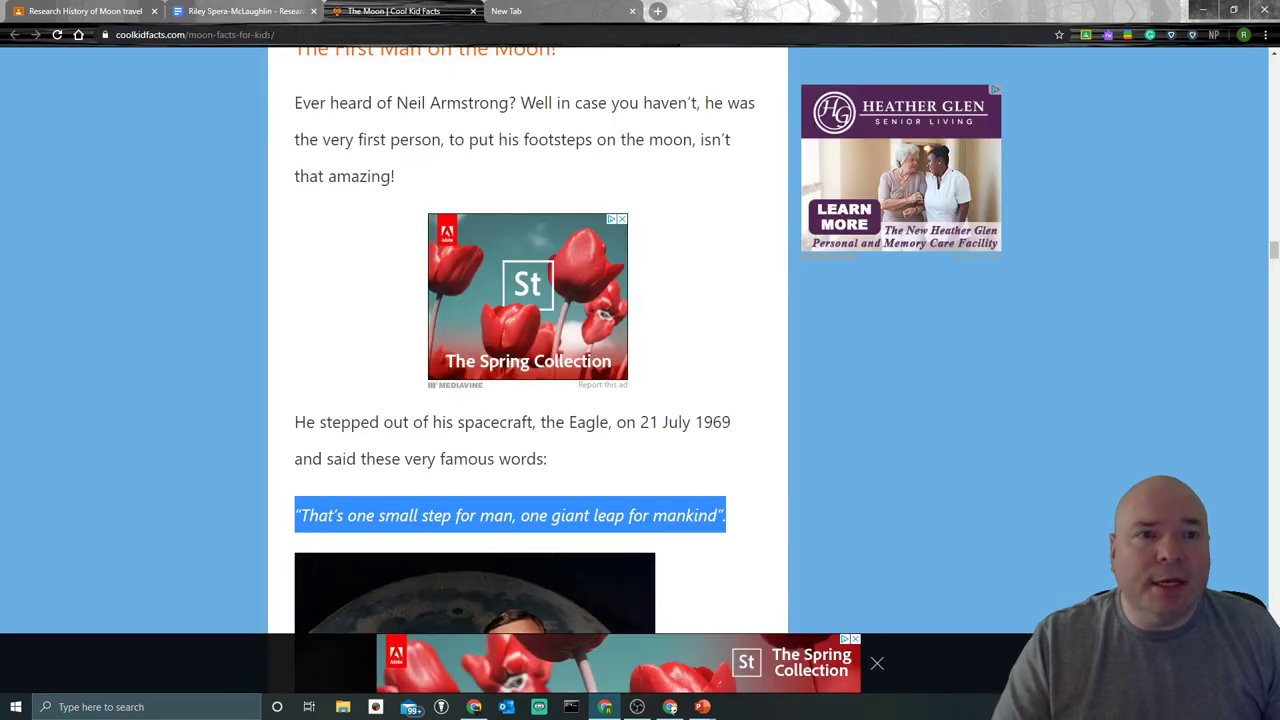
pyautogui.click(303, 35)
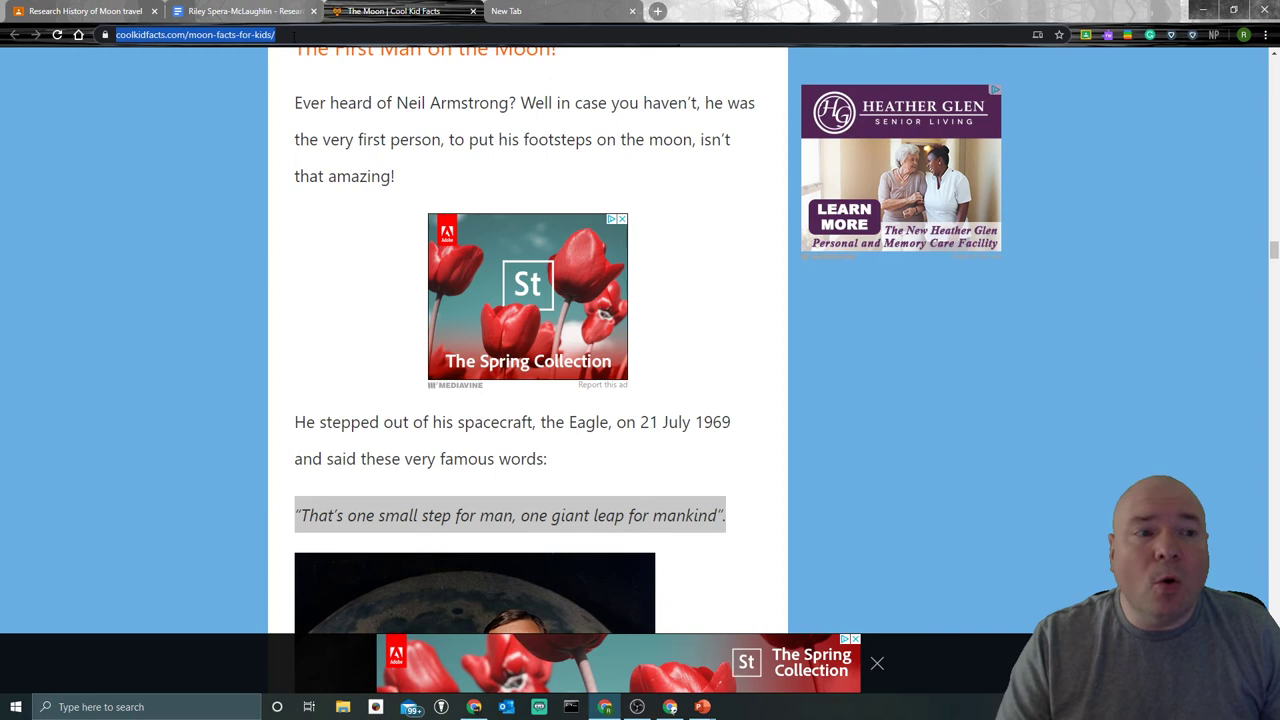
pyautogui.rightClick(293, 38)
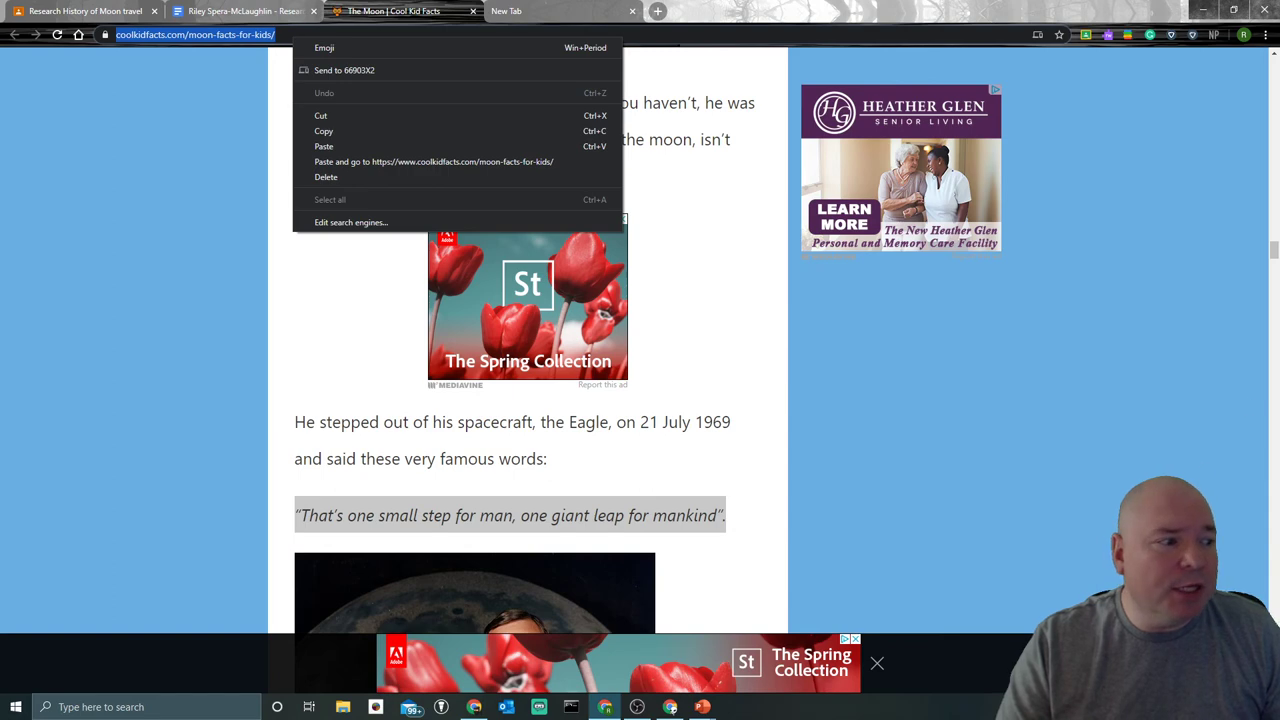
pyautogui.press('Escape')
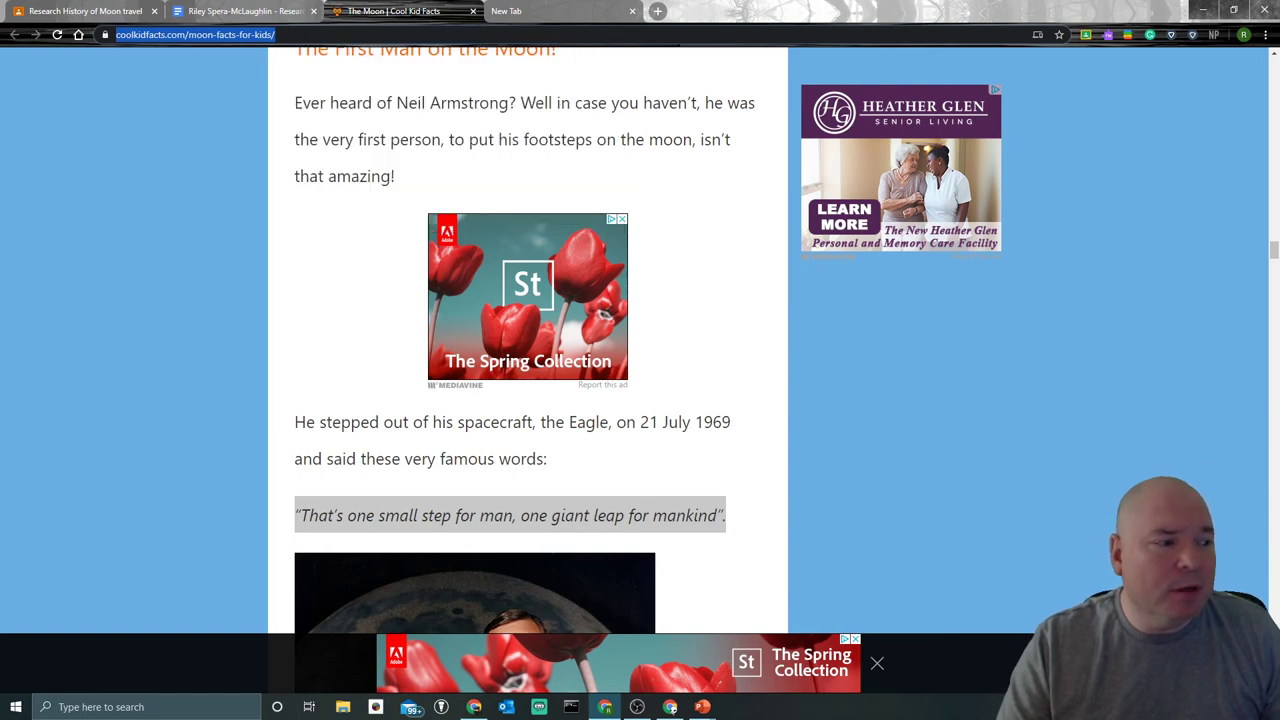
pyautogui.click(1256, 702)
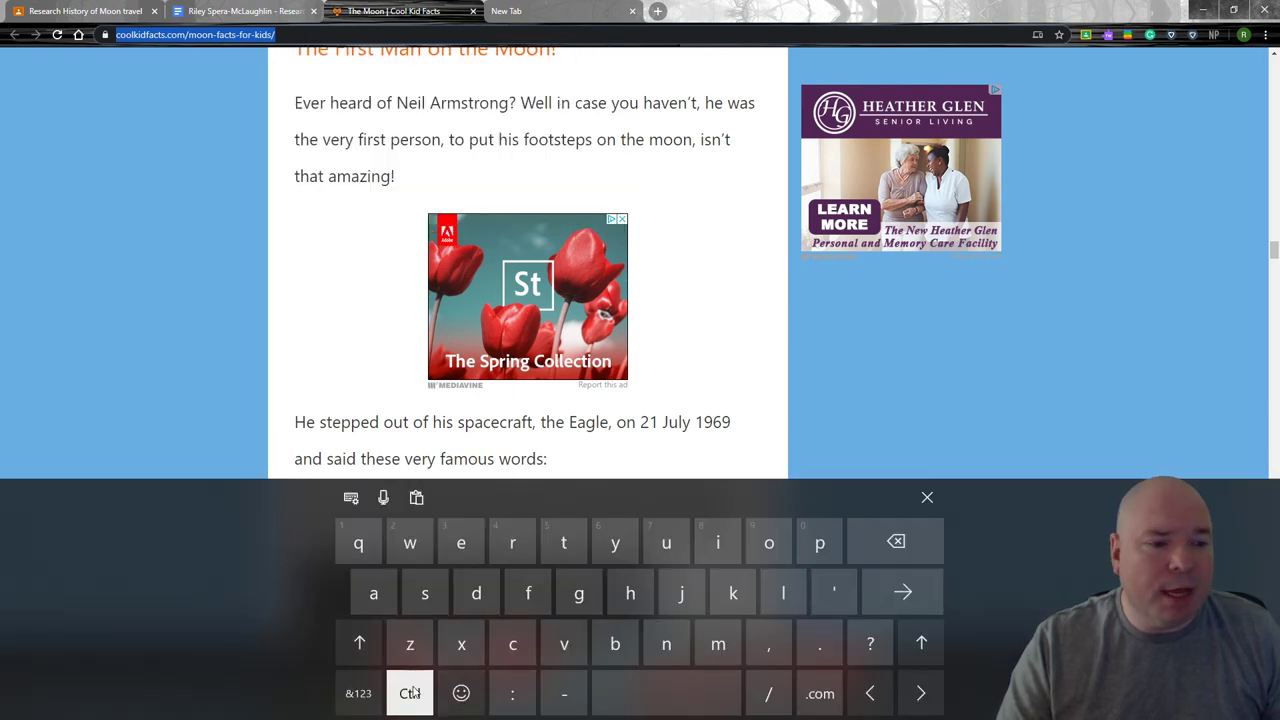
pyautogui.click(927, 497)
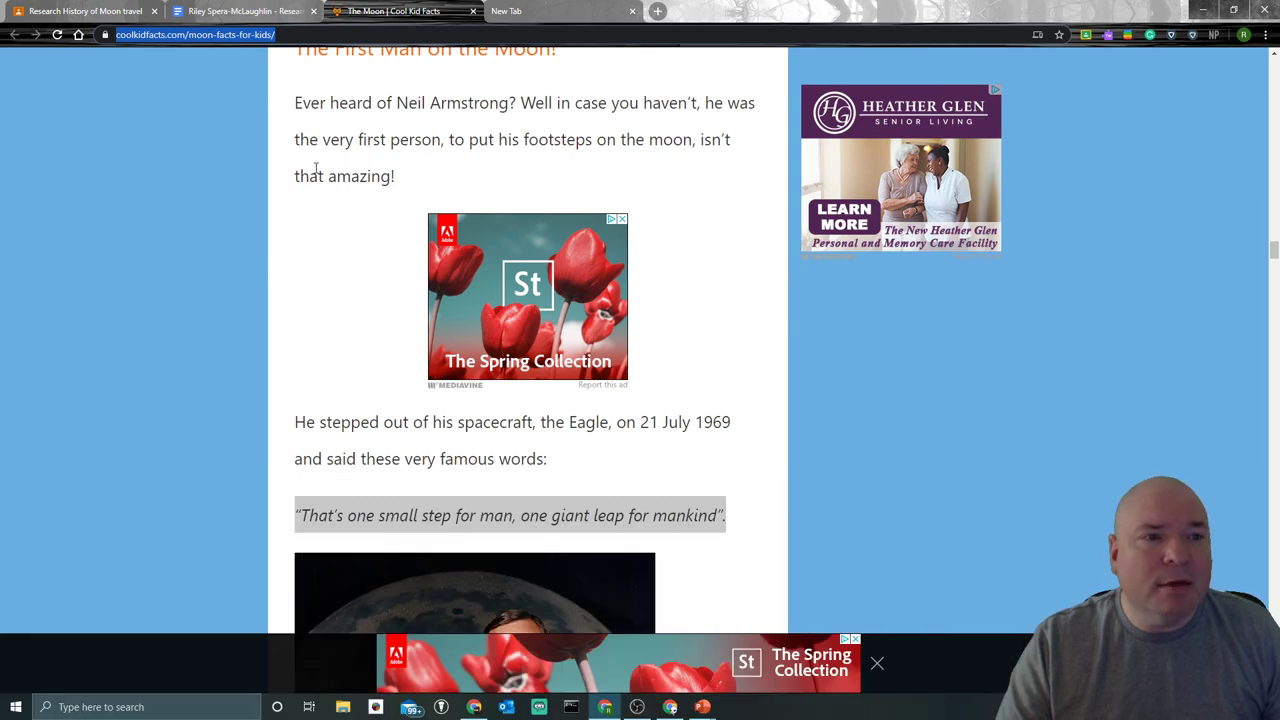
pyautogui.rightClick(261, 35)
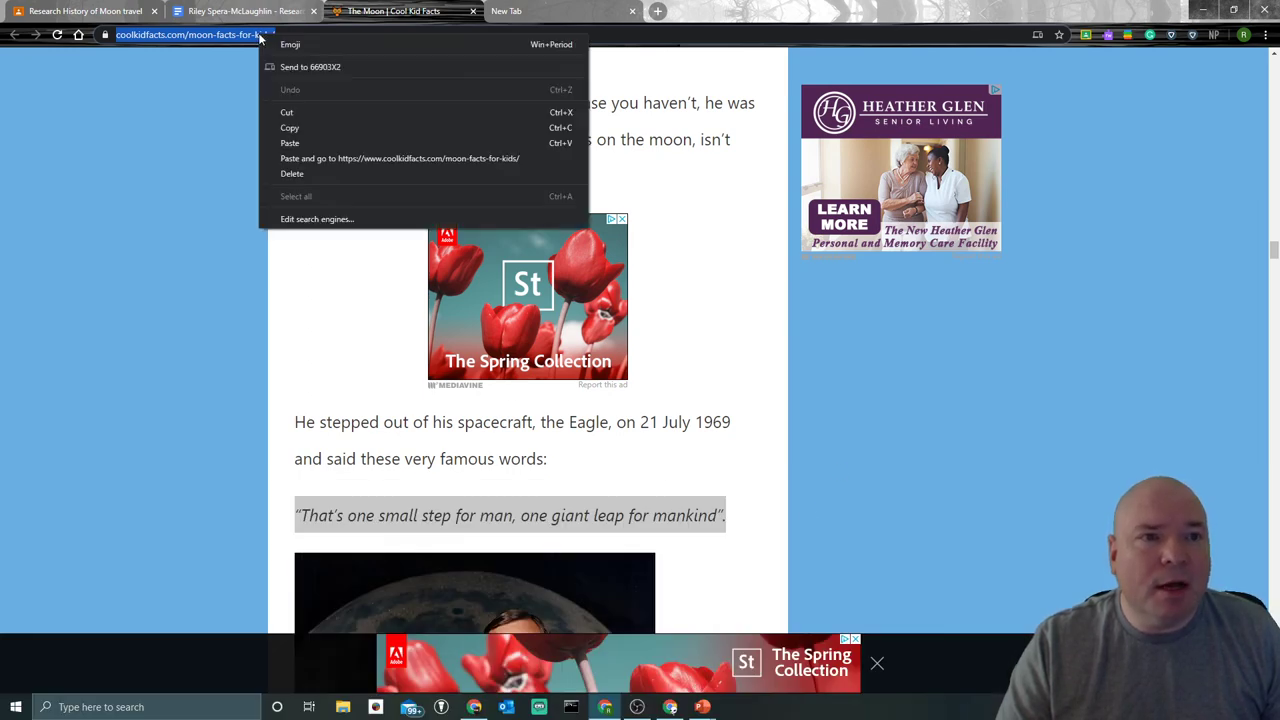
pyautogui.click(298, 133)
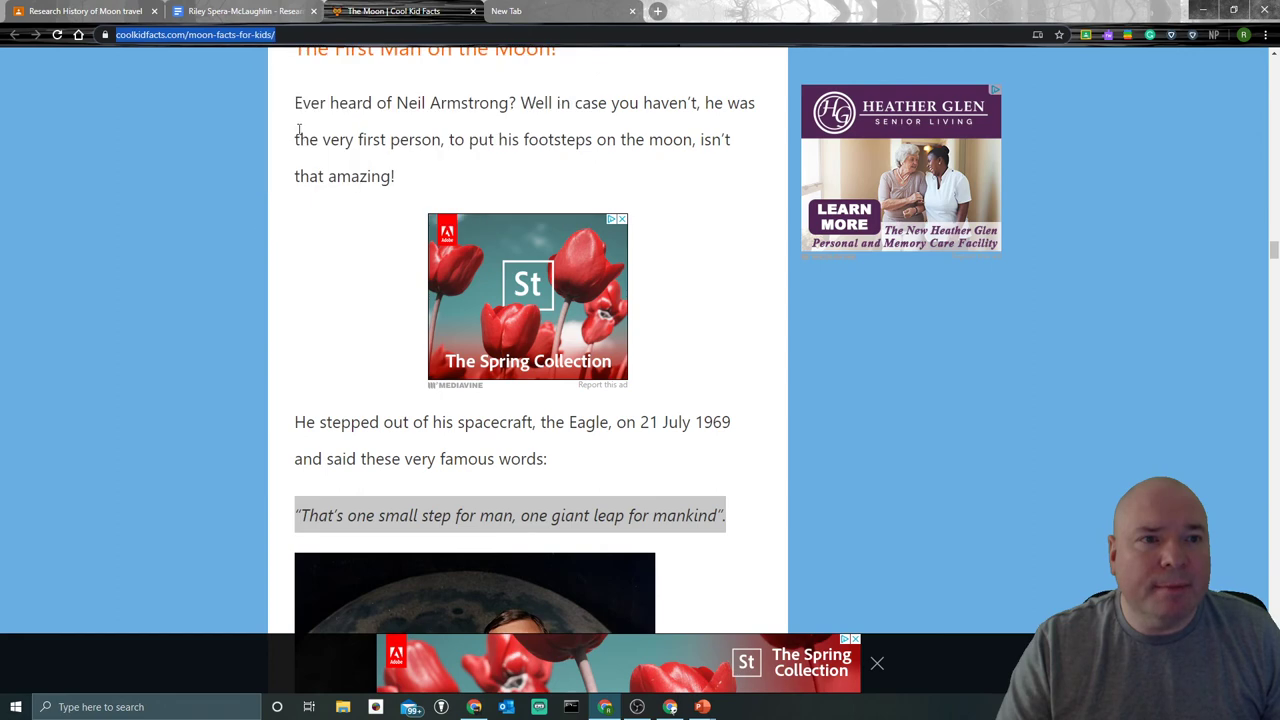
pyautogui.click(250, 11)
pyautogui.rightClick(236, 320)
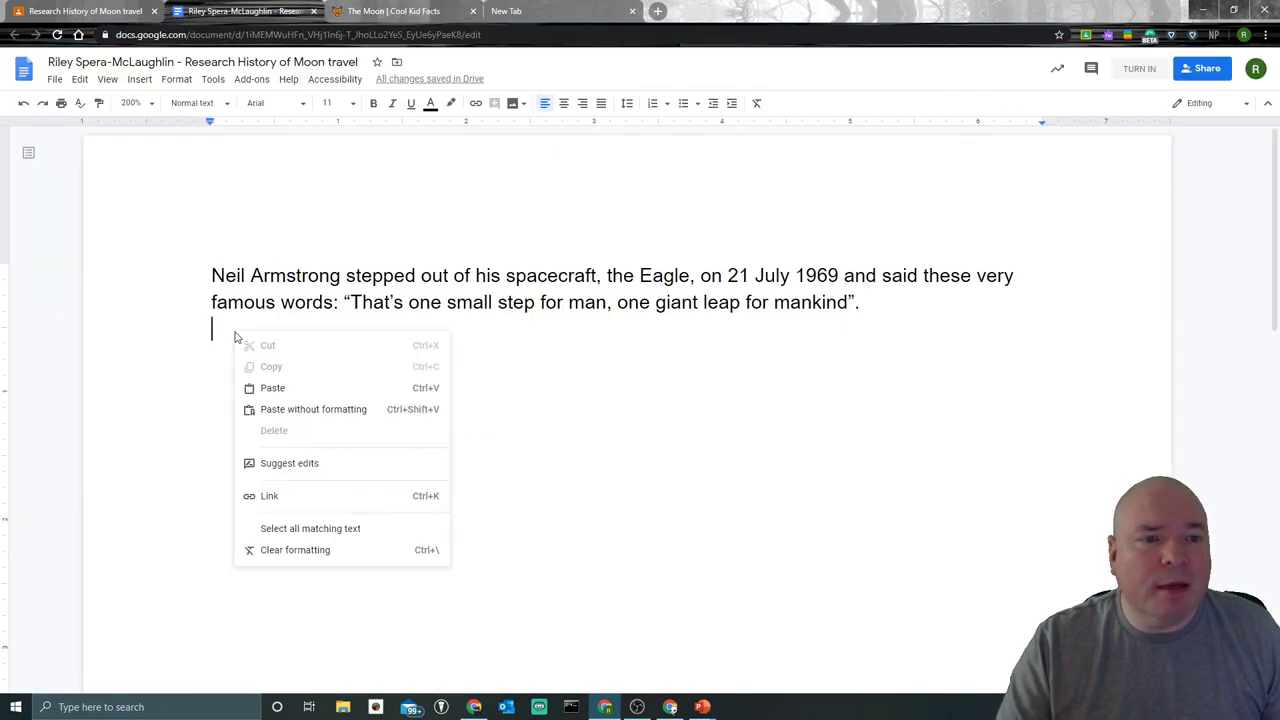
pyautogui.click(256, 407)
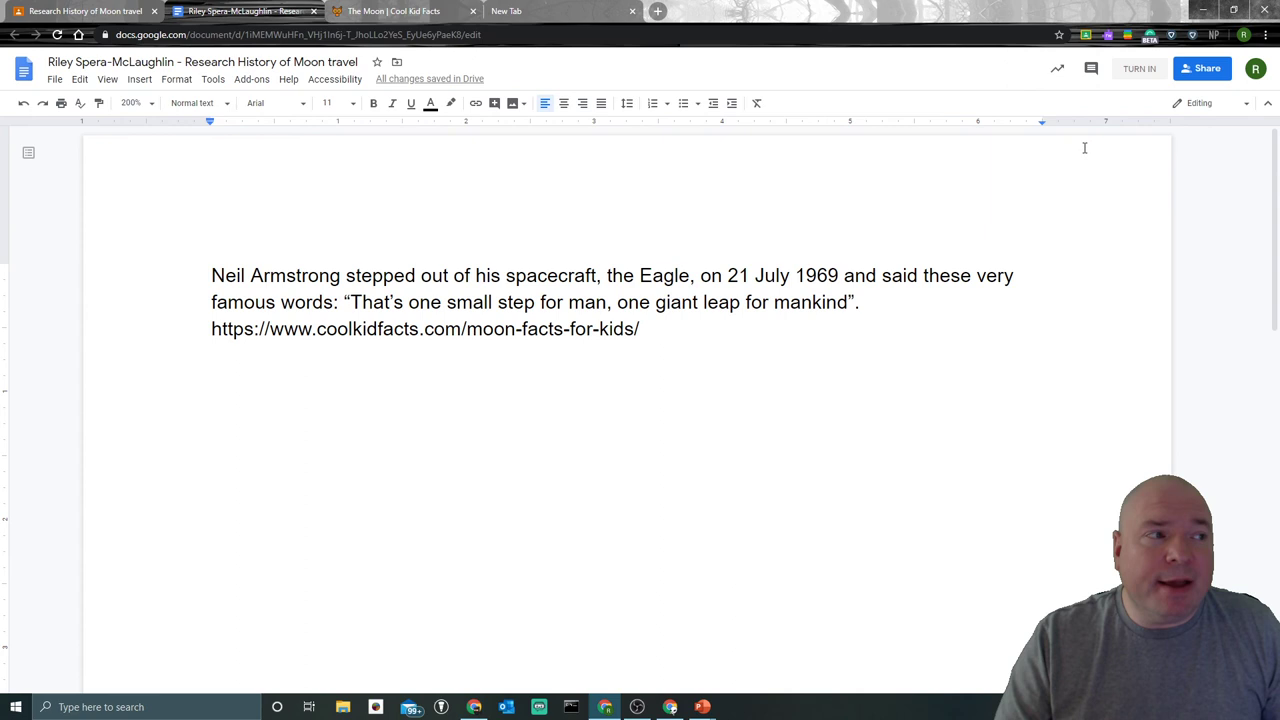
# Step: Turn in the research document from Docs and confirm in the Classroom dialog
pyautogui.click(1134, 75)
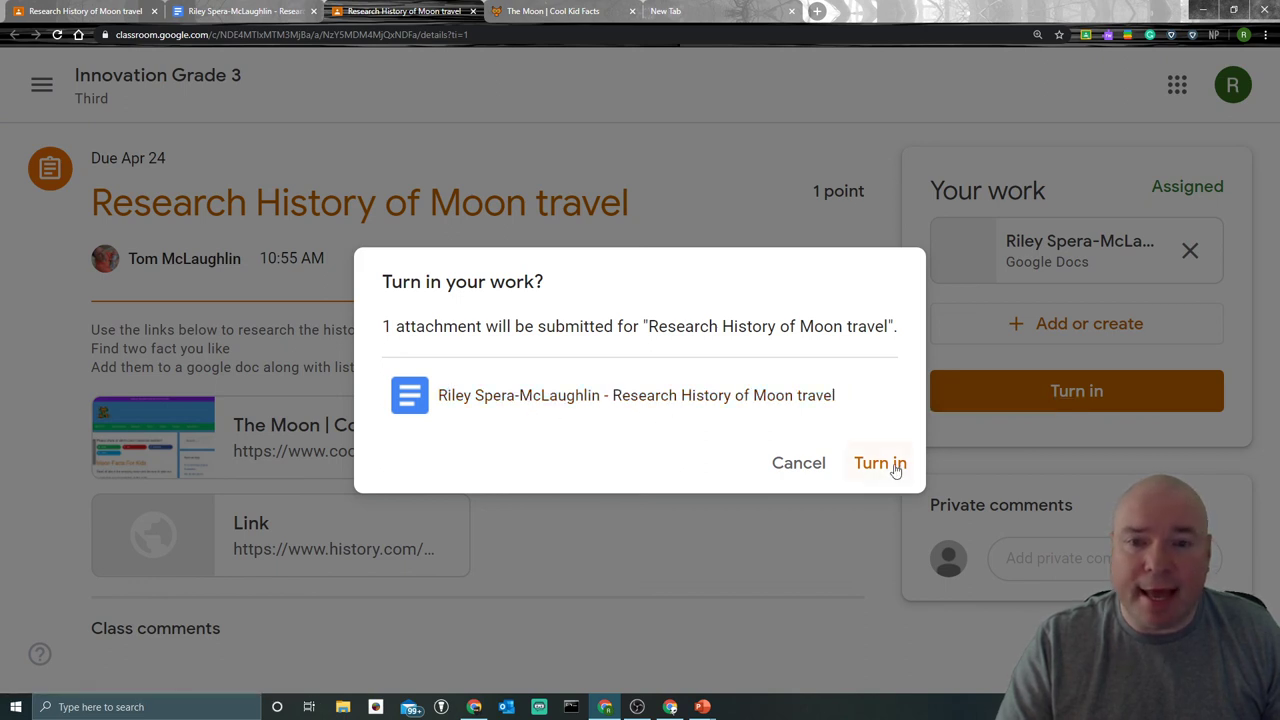
pyautogui.click(880, 463)
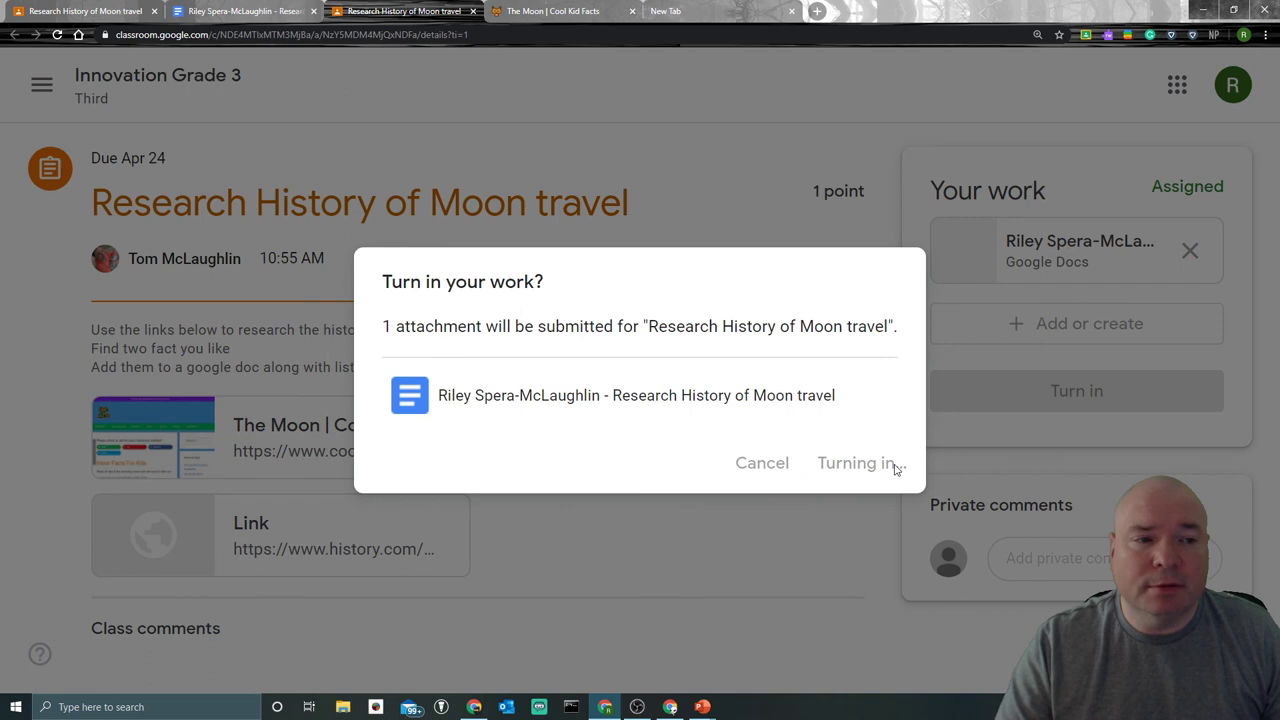